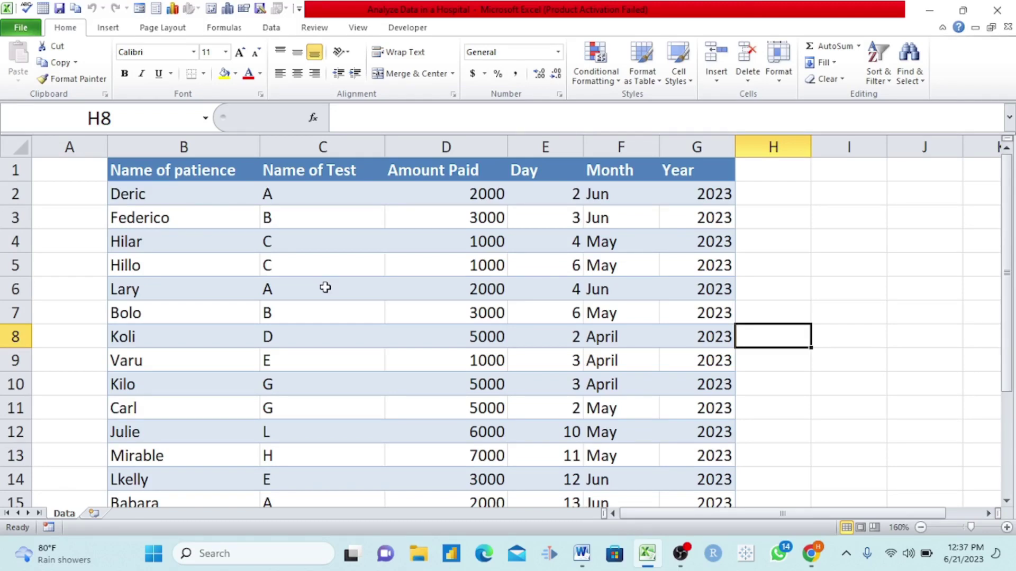
Examine the hospital table's column headers, from Name of patience through Name of Test, Amount Paid, Day, Month and Year
left_click(238, 267)
left_click(193, 212)
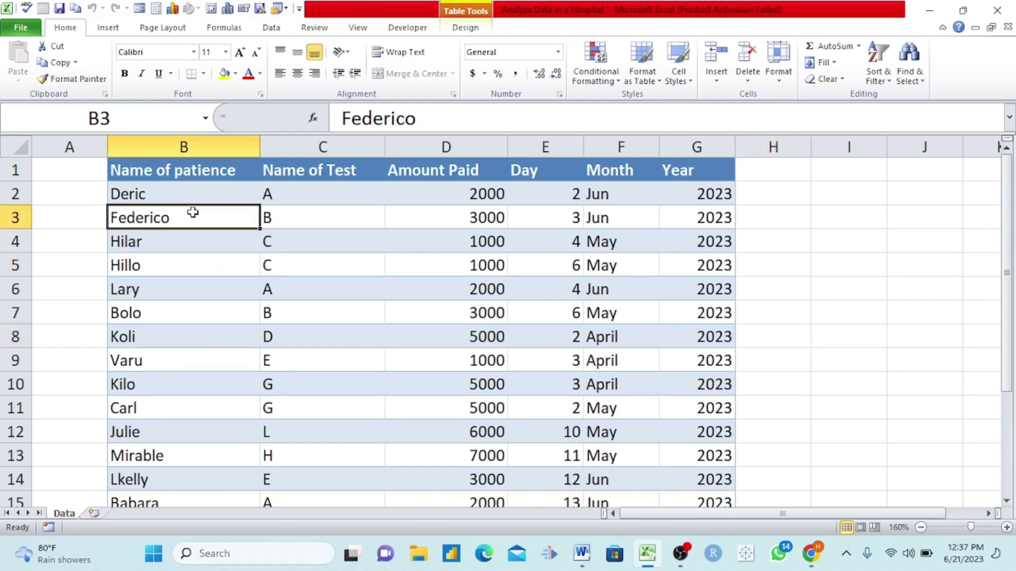
left_click(211, 170)
left_click(316, 172)
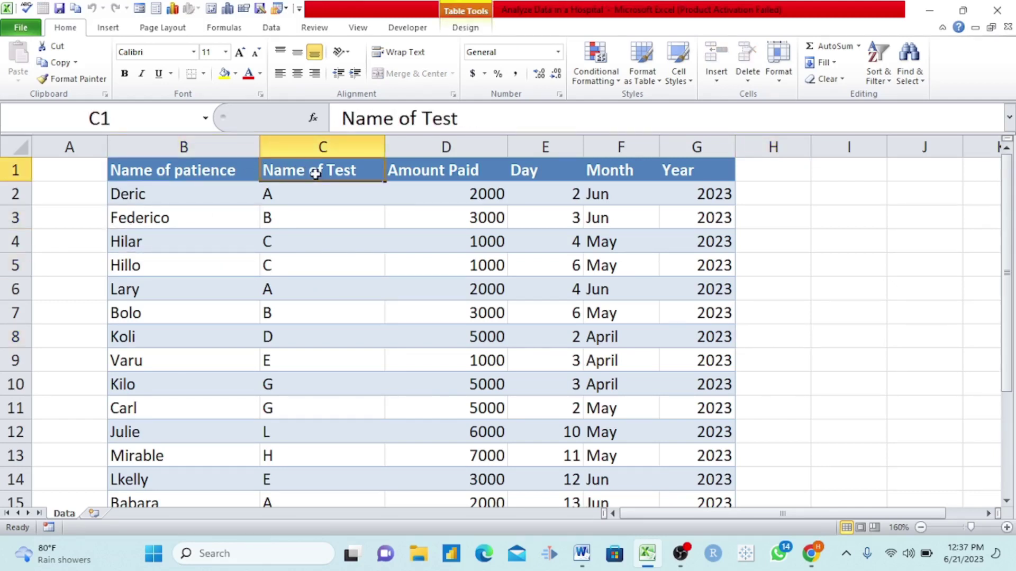
left_click(415, 170)
left_click(542, 170)
left_click_drag(625, 170, 687, 176)
left_click(688, 176)
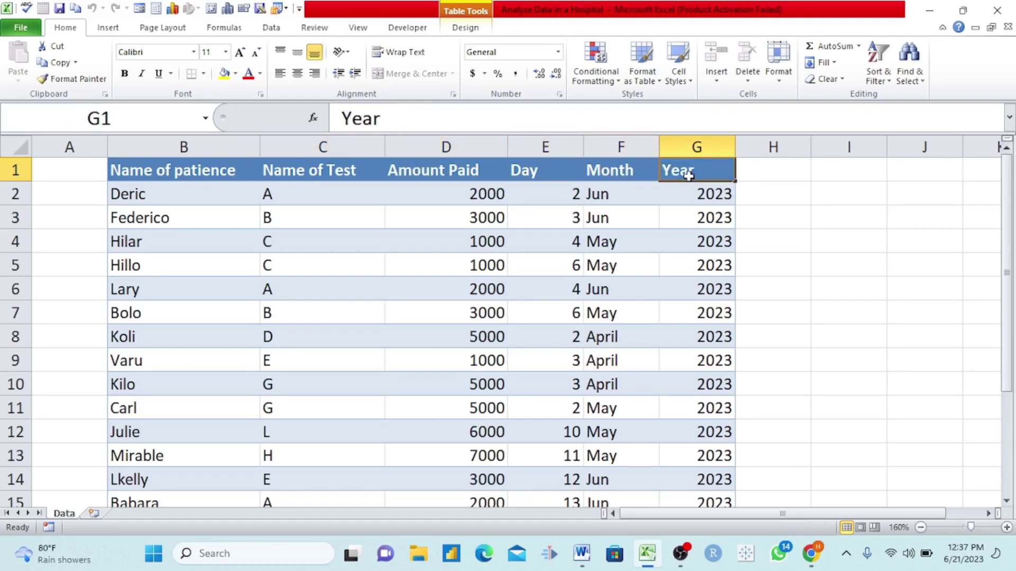
left_click(174, 175)
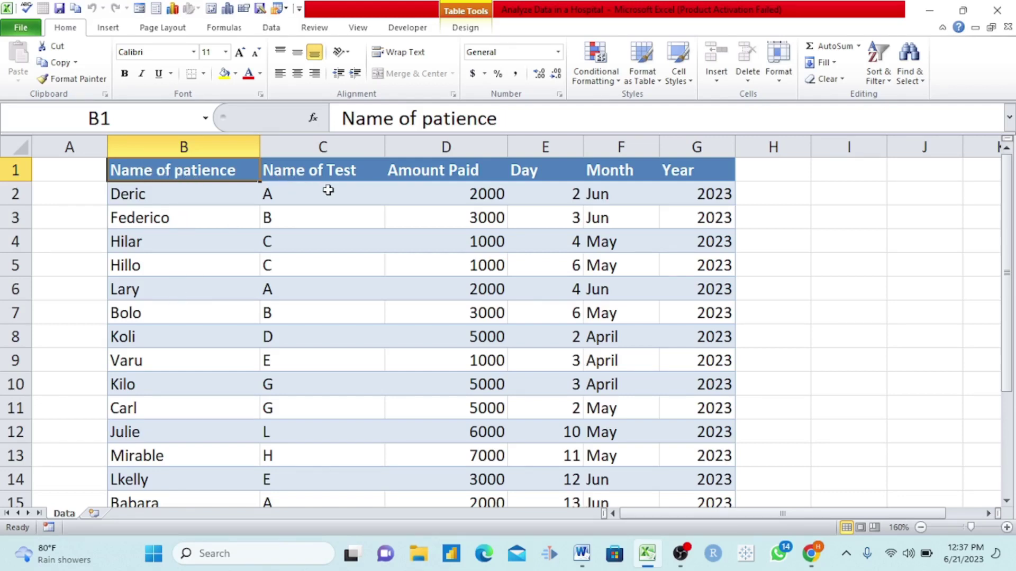
Examine the test, amount, day, month and year entries in the first records of the table
left_click(292, 195)
left_click(302, 215)
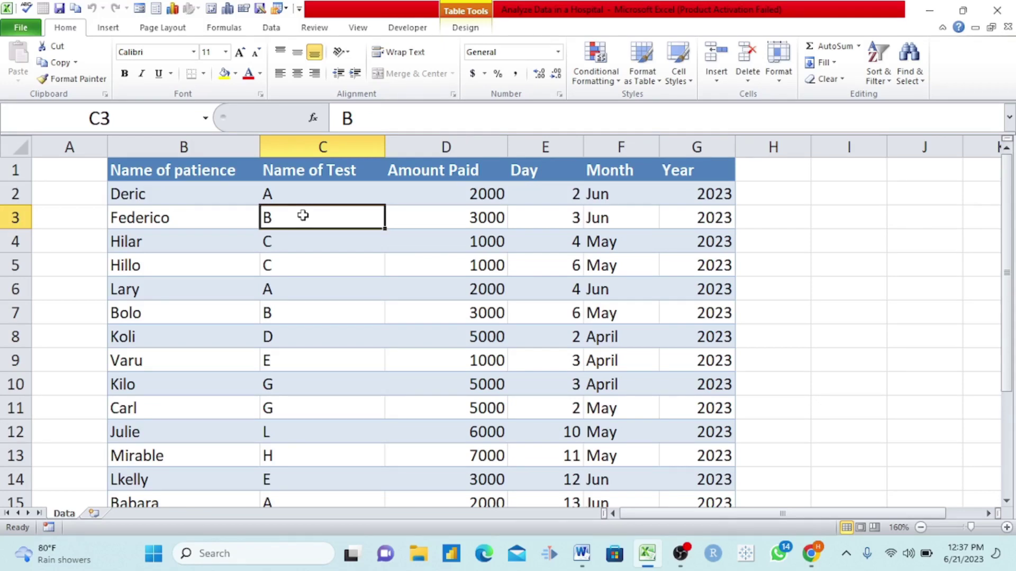
left_click(297, 195)
left_click(297, 216)
left_click(314, 267)
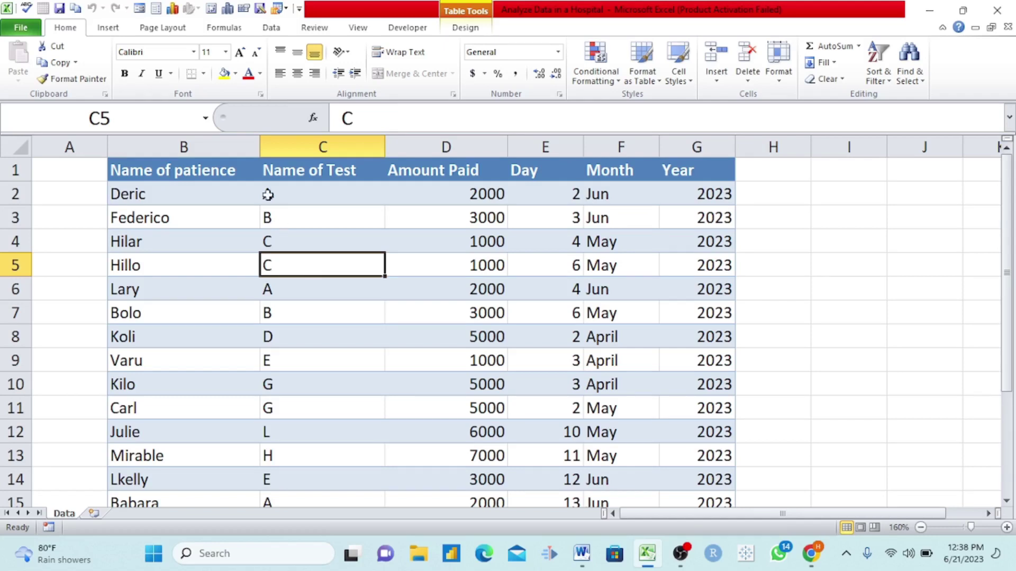
left_click(284, 198)
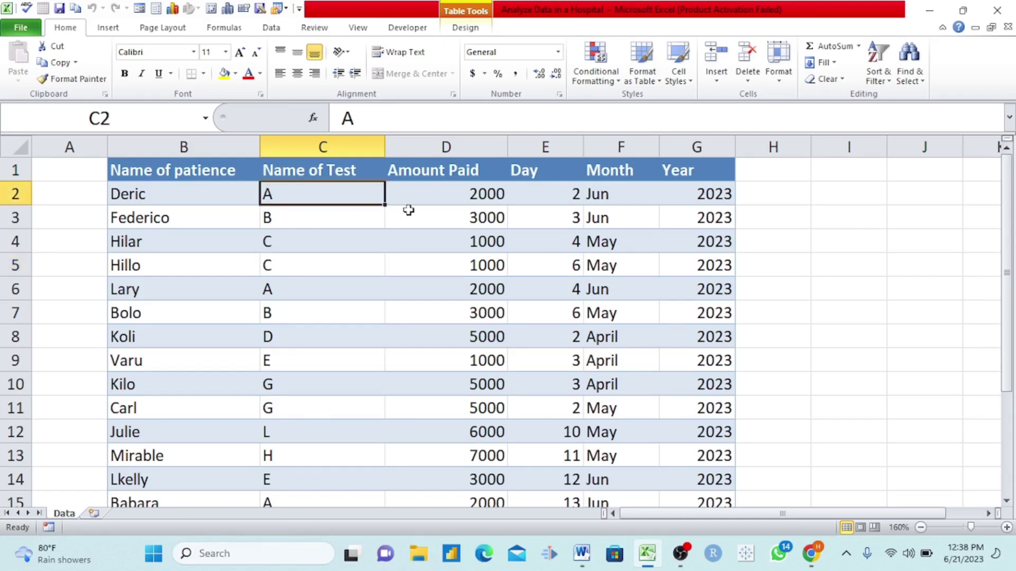
left_click(434, 201)
left_click(448, 222)
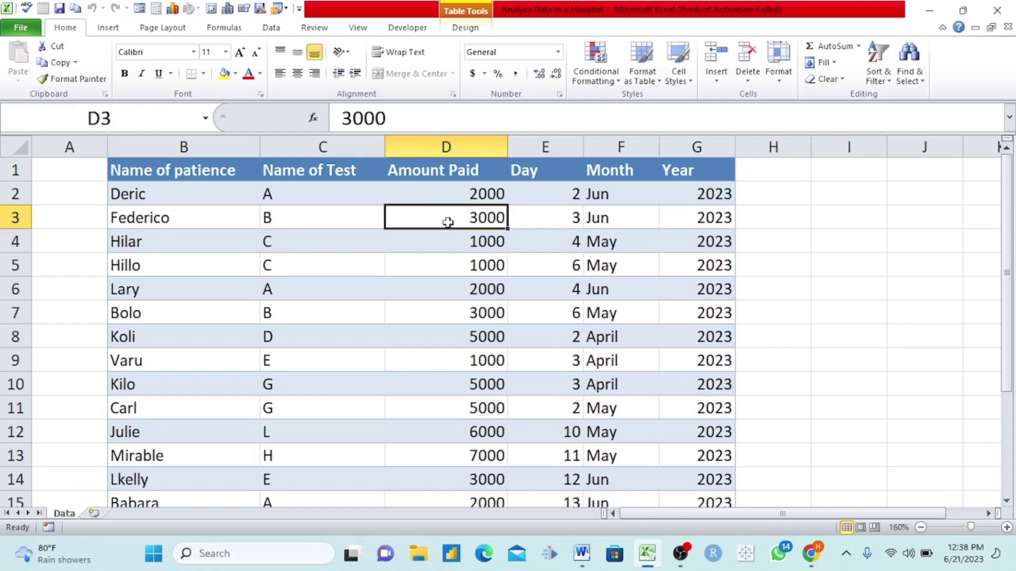
left_click(447, 247)
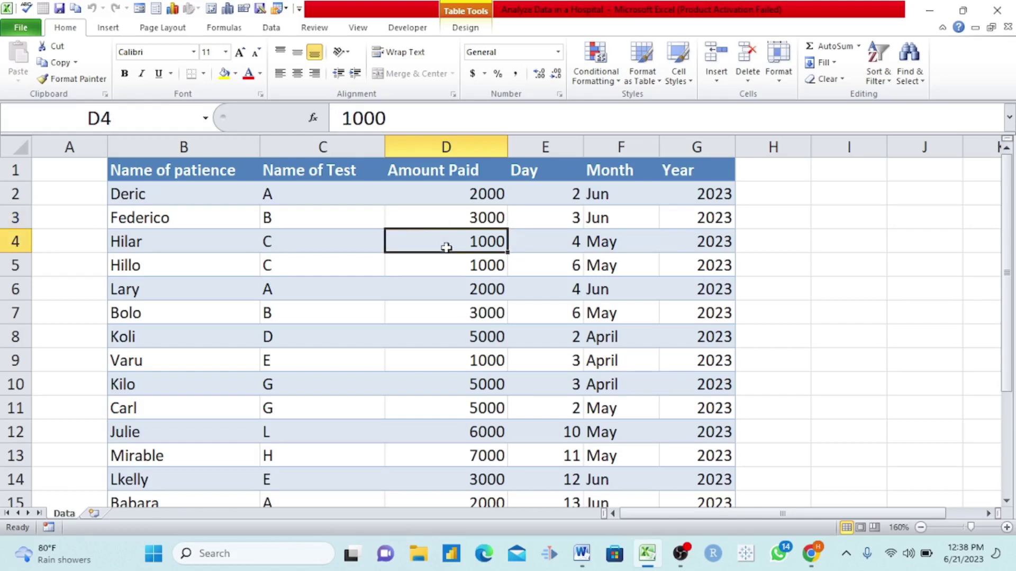
left_click(549, 191)
left_click(617, 193)
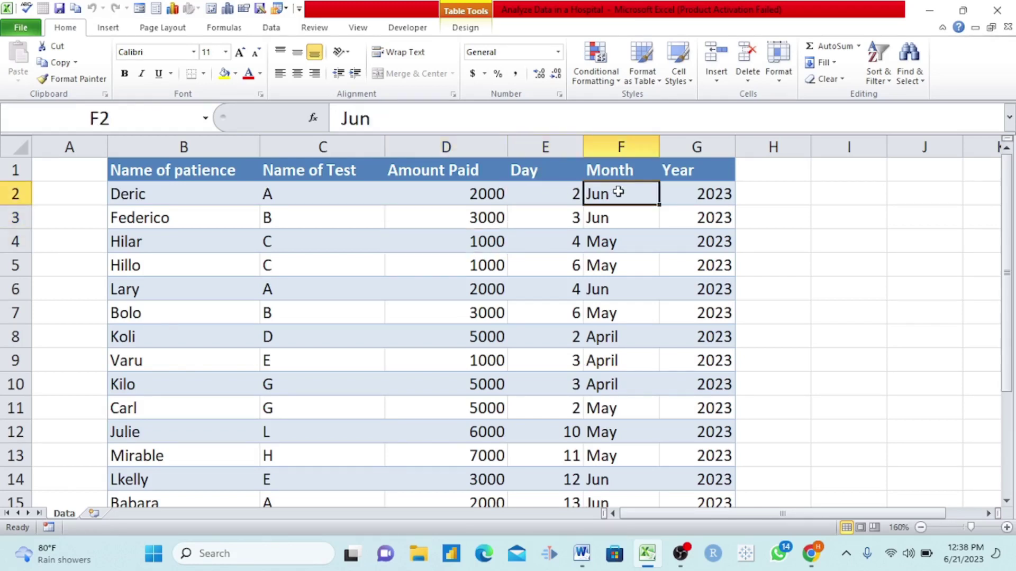
left_click(693, 195)
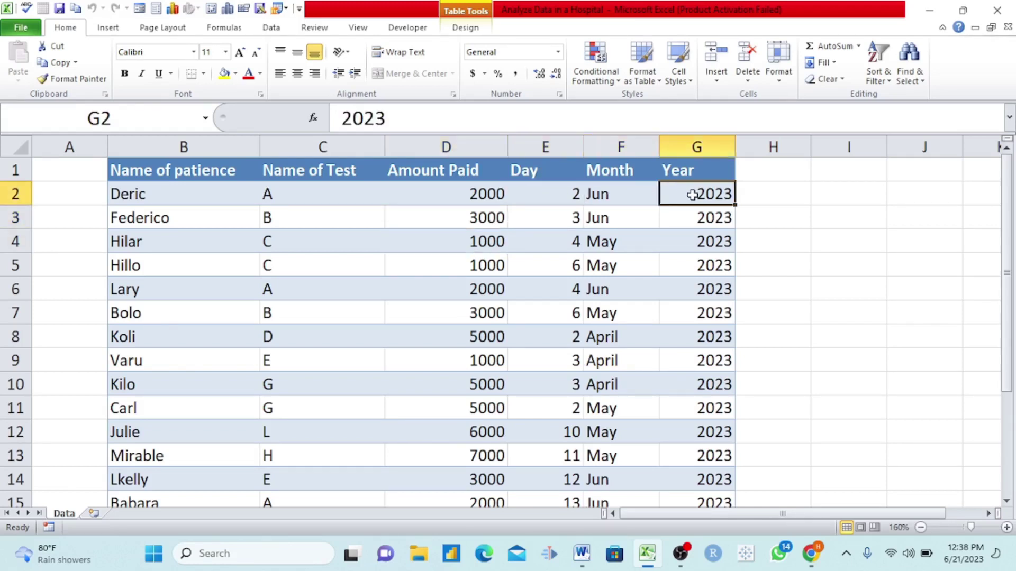
left_click(452, 266)
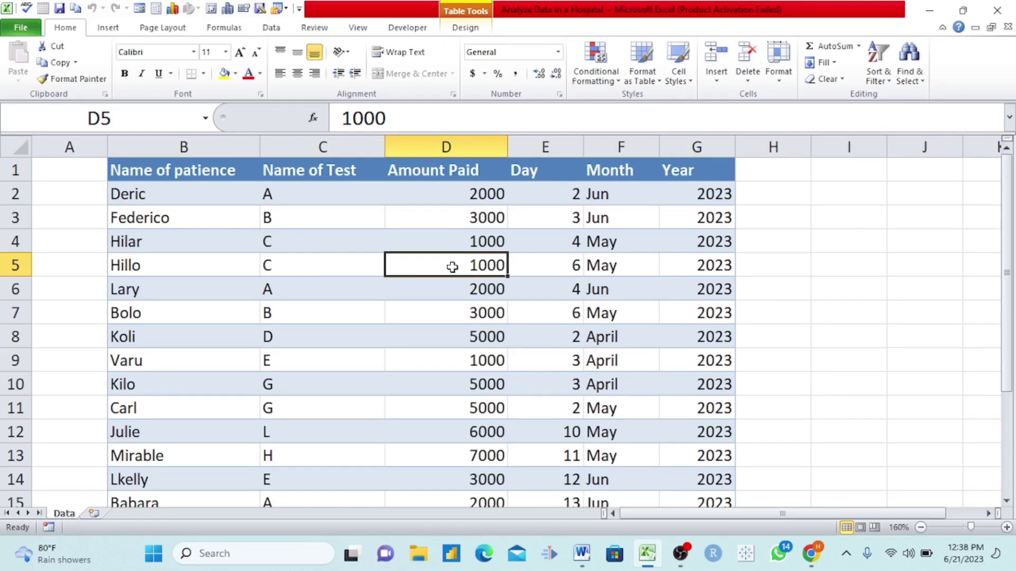
left_click(764, 226)
left_click(843, 211)
left_click(926, 212)
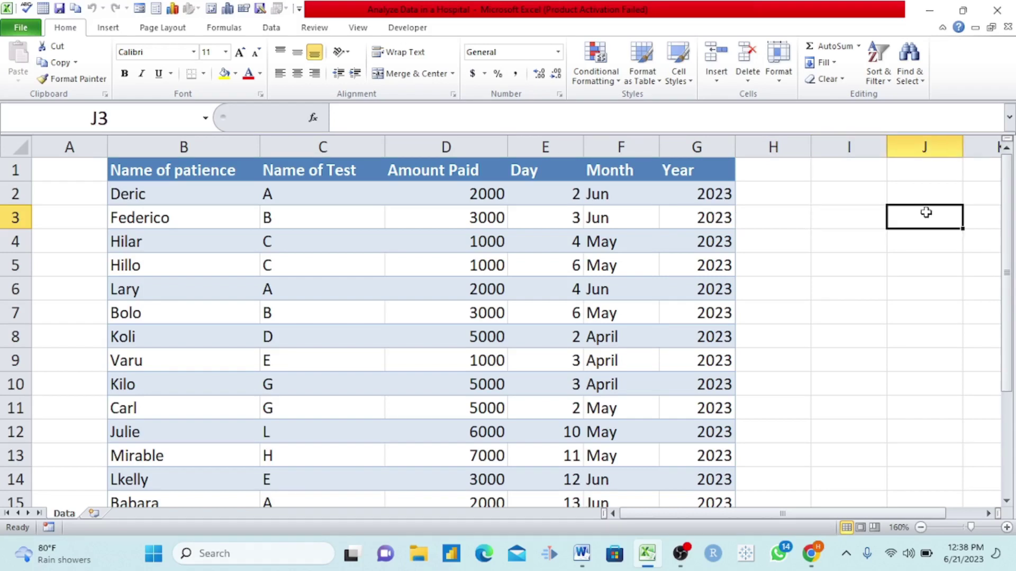
left_click(719, 220)
left_click(854, 217)
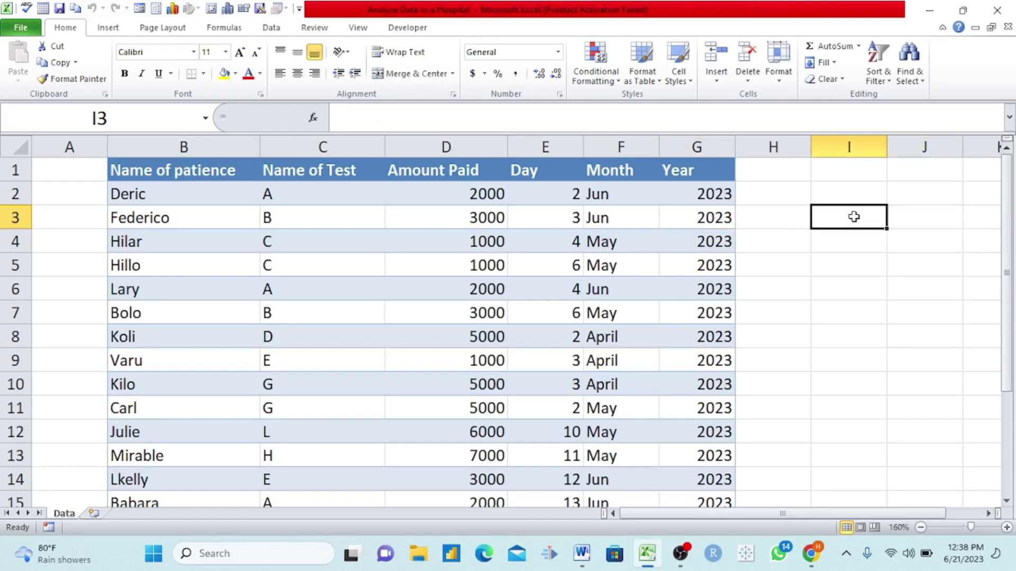
Examine the test names, amounts and months recorded in rows 5 to 9 of the table
left_click(435, 271)
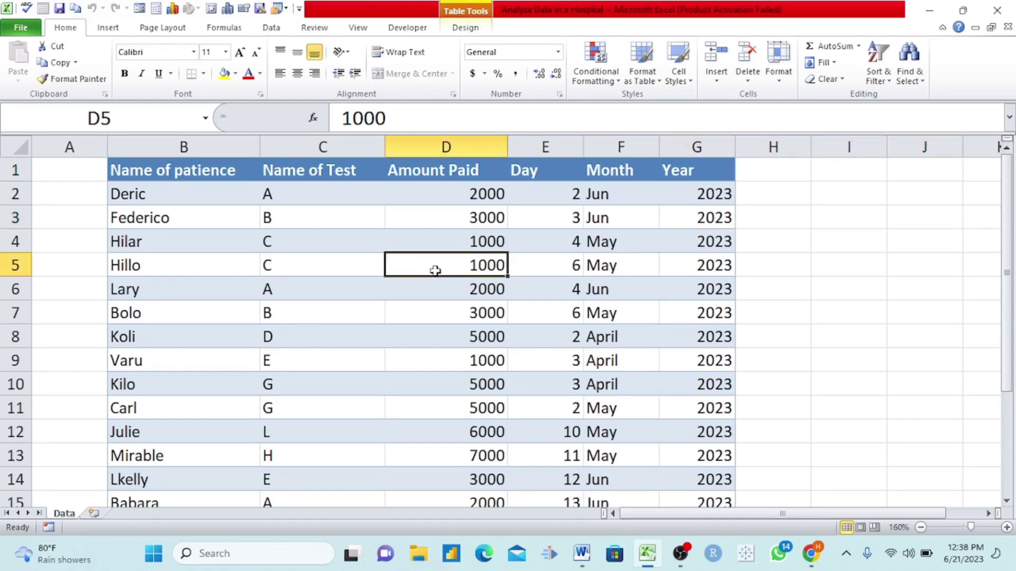
left_click(351, 275)
left_click(354, 354)
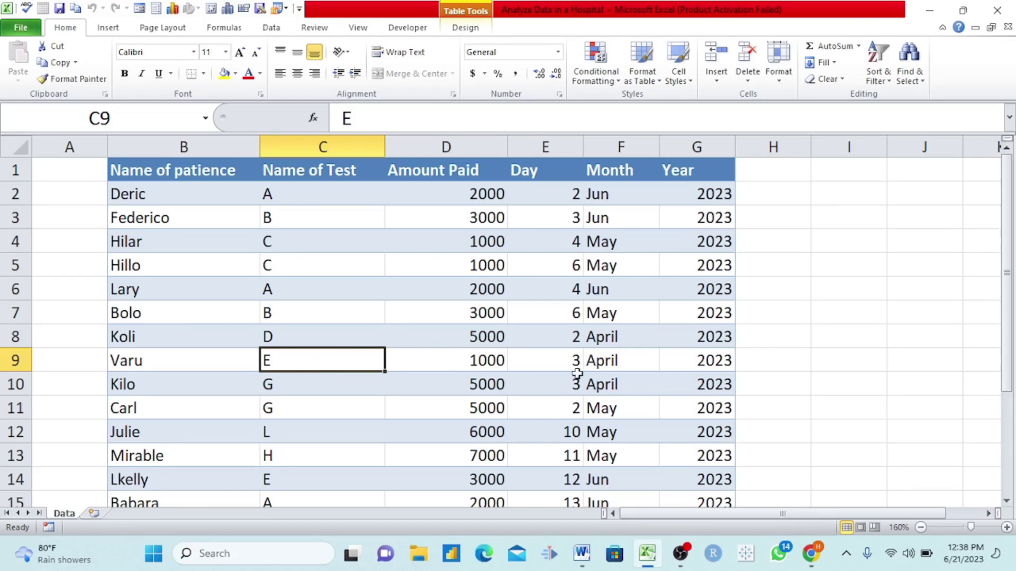
left_click(604, 362)
left_click(393, 287)
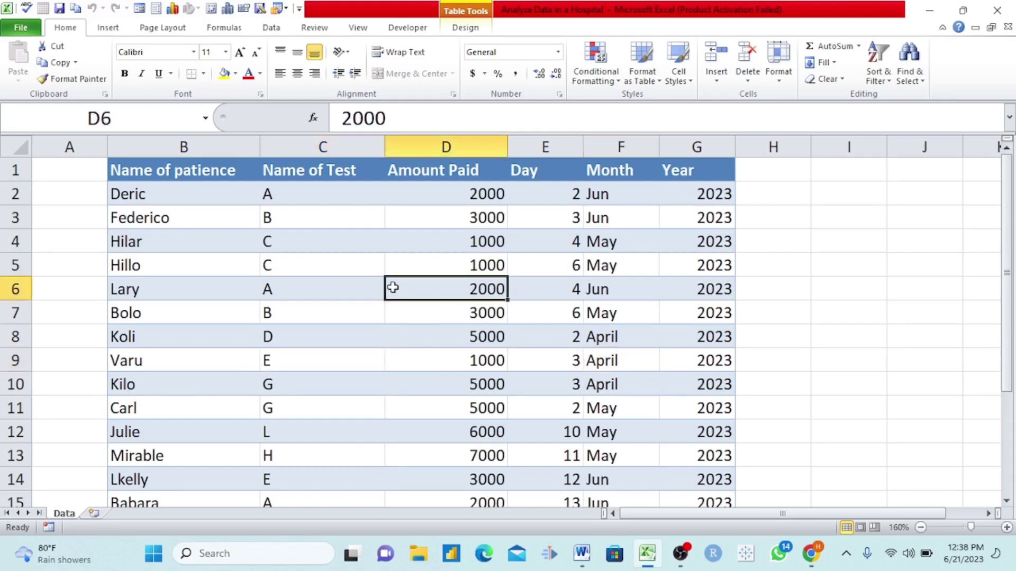
left_click(342, 287)
left_click(316, 265)
left_click(310, 339)
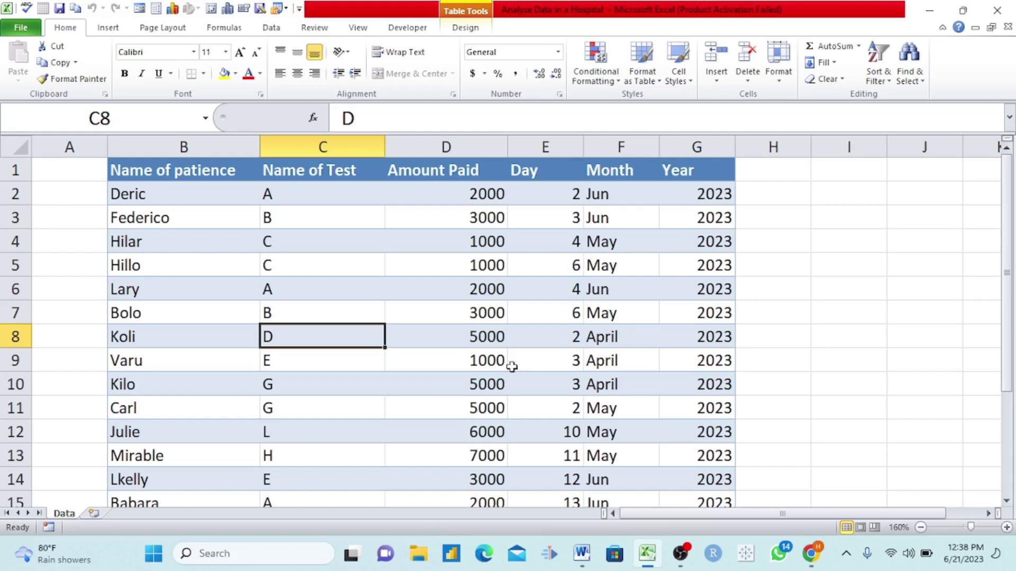
Review the remaining patient records down to row 15, including their tests, amounts paid and months
left_click(1007, 502)
left_click(1006, 502)
left_click(406, 337)
left_click(298, 330)
left_click(195, 342)
left_click(182, 383)
left_click(348, 404)
left_click(475, 431)
left_click(605, 417)
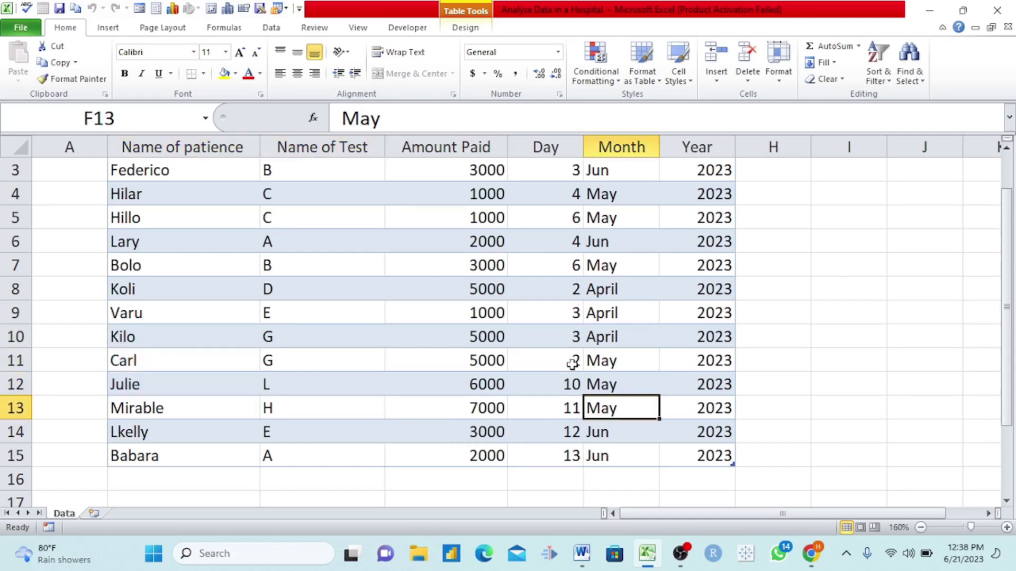
scroll(571, 363, "up", 1)
left_click(438, 286)
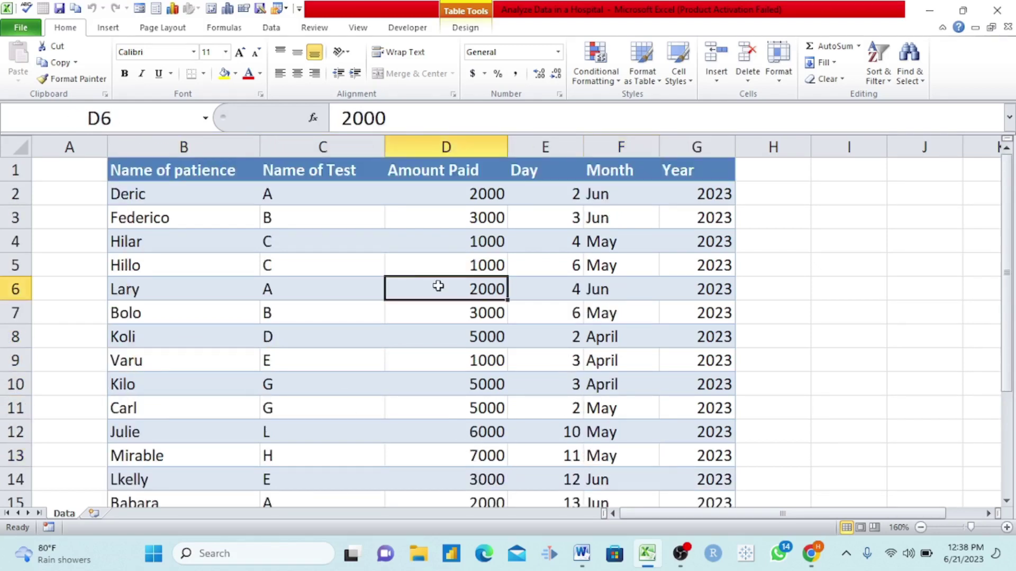
left_click(284, 278)
left_click(583, 336)
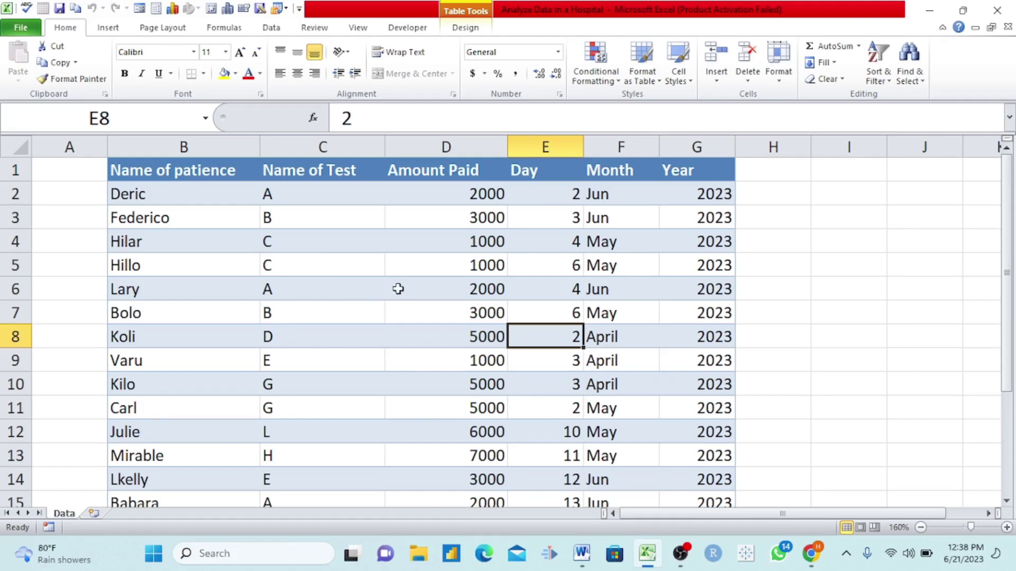
left_click(356, 307)
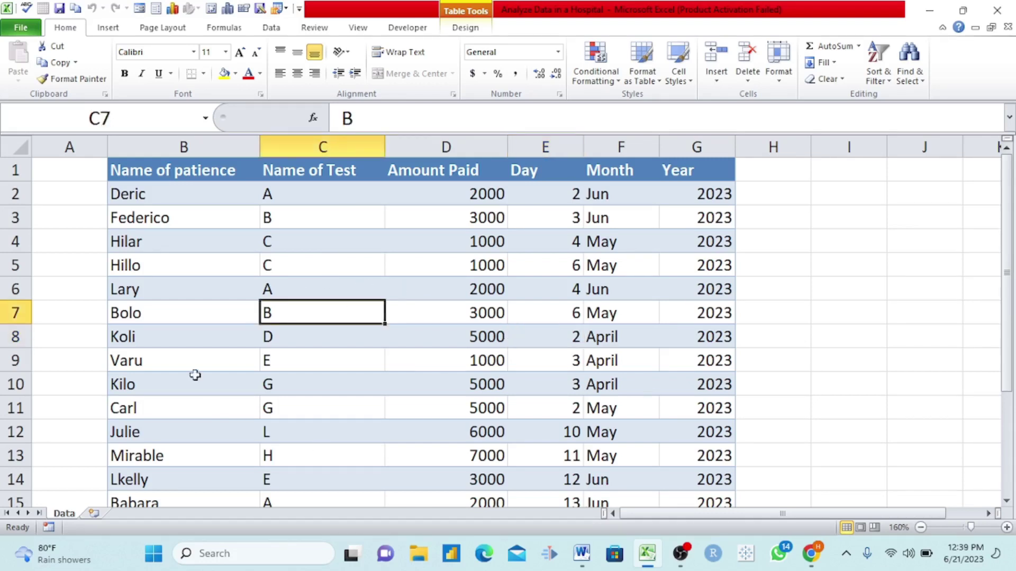
left_click(523, 279)
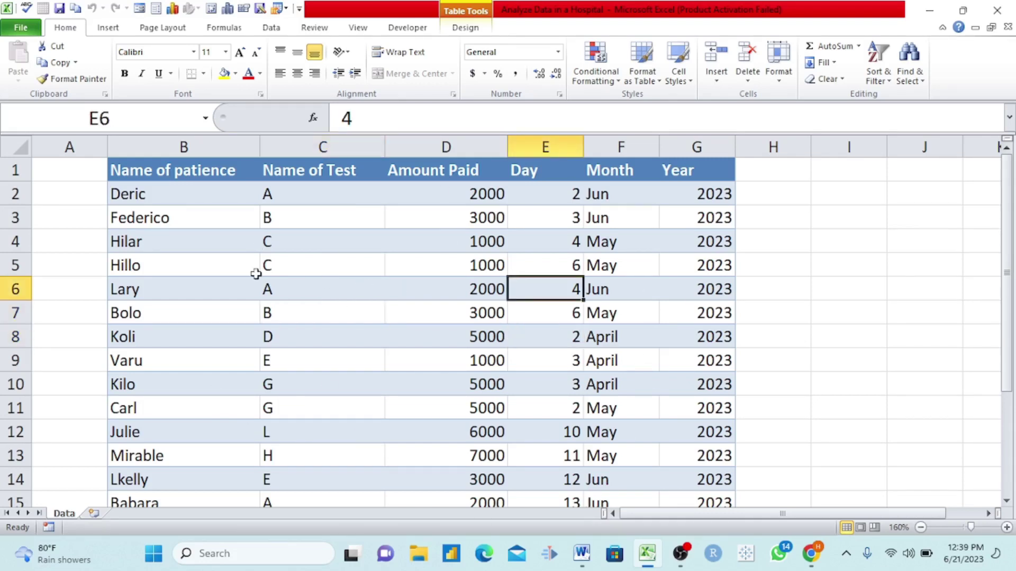
Create a PivotTable from Table1, placing the report on a new worksheet
left_click(211, 279)
left_click(206, 401)
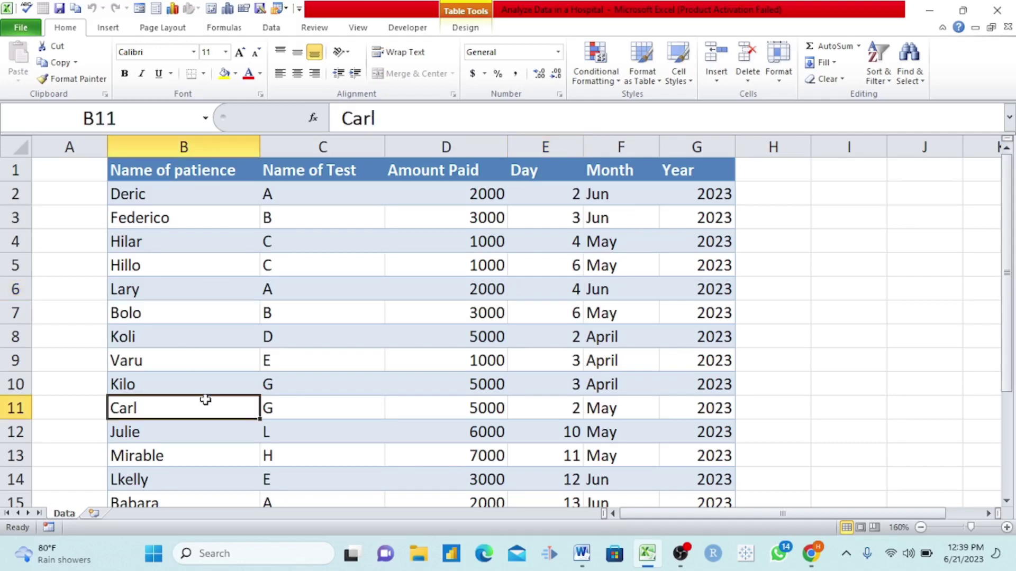
left_click(108, 29)
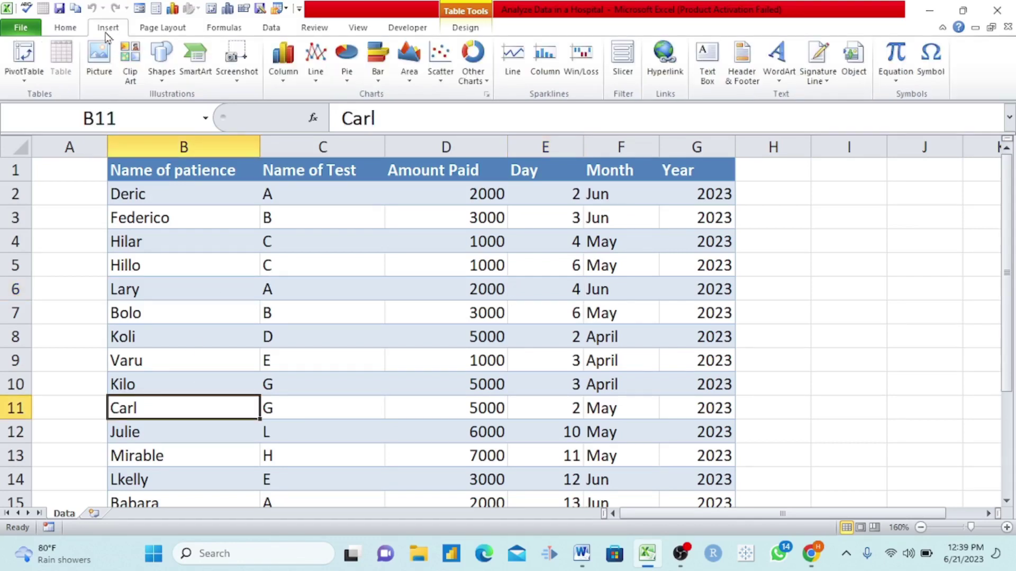
left_click(27, 80)
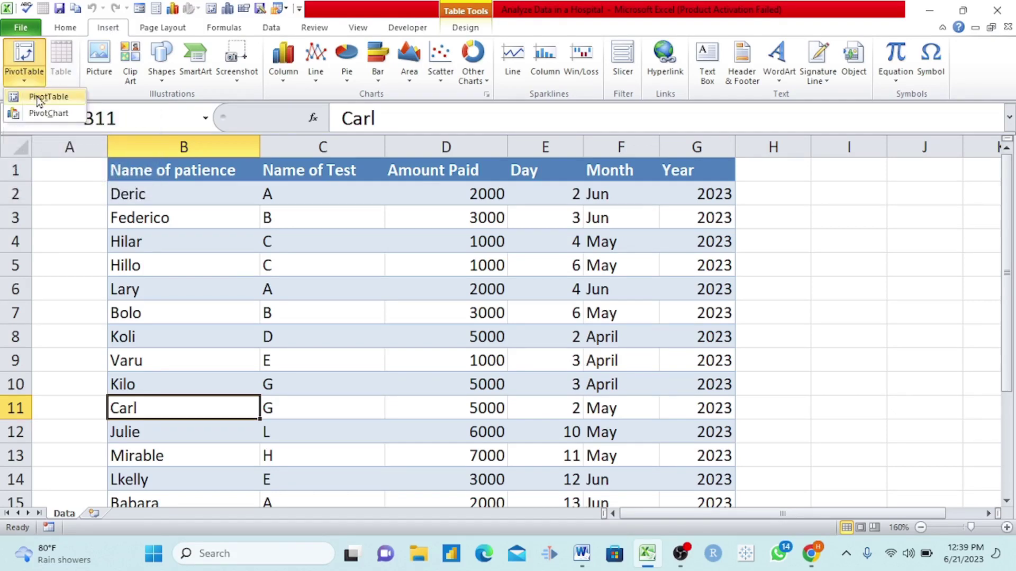
left_click(38, 97)
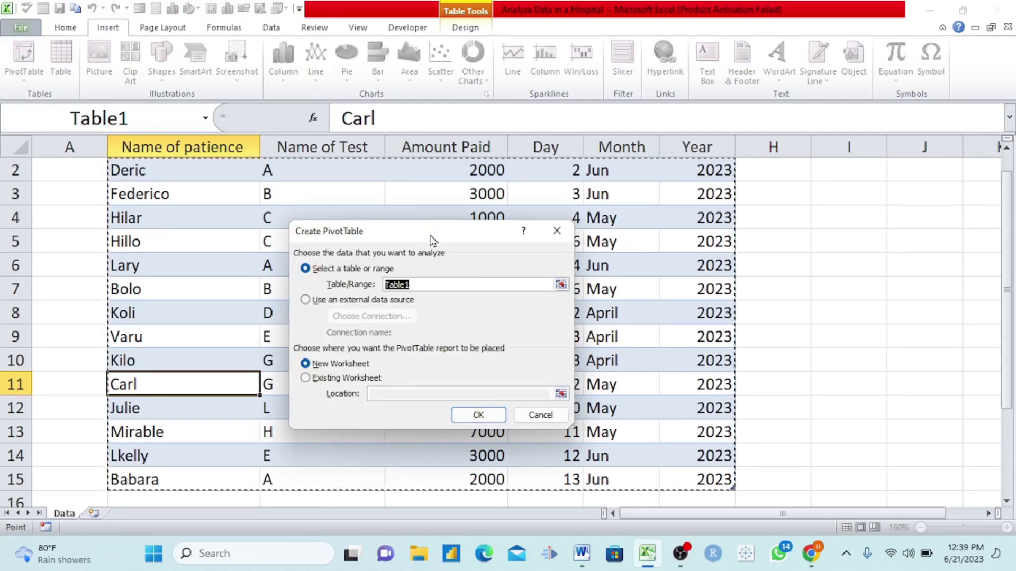
left_click_drag(431, 239, 427, 211)
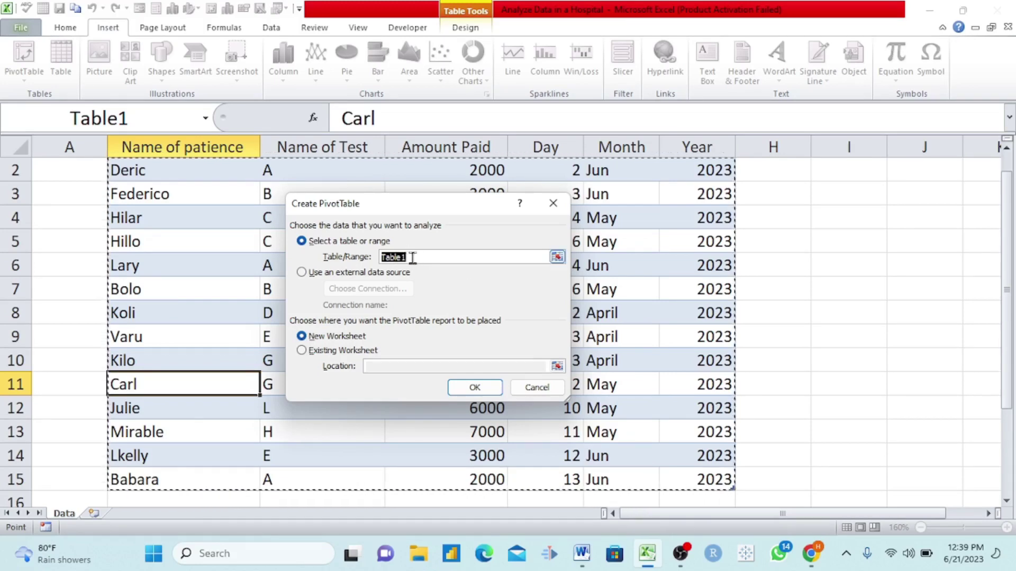
left_click(475, 389)
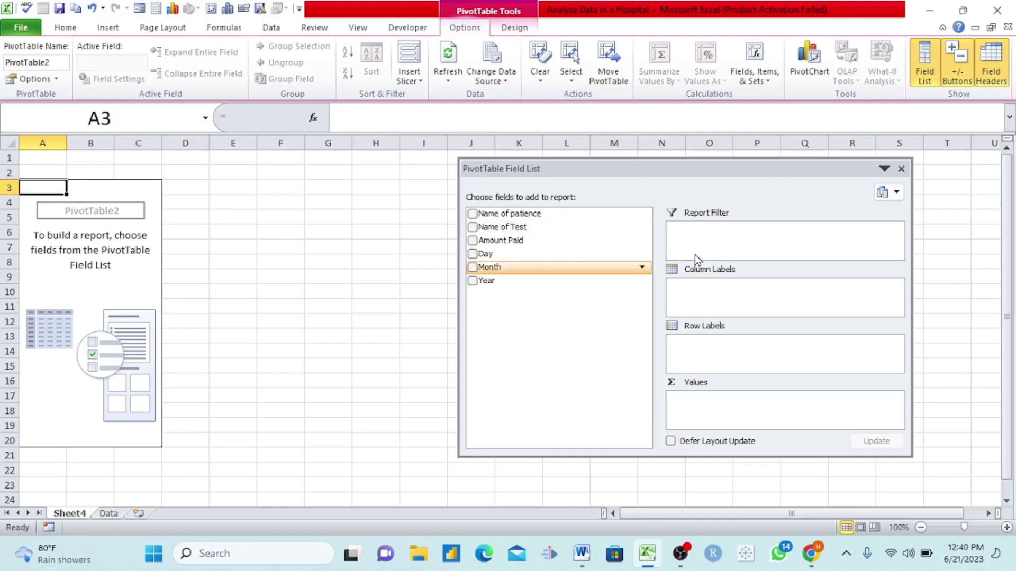
Move the floating PivotTable Field List farther away from the pivot table area and enlarge it slightly
left_click(884, 170)
left_click(853, 187)
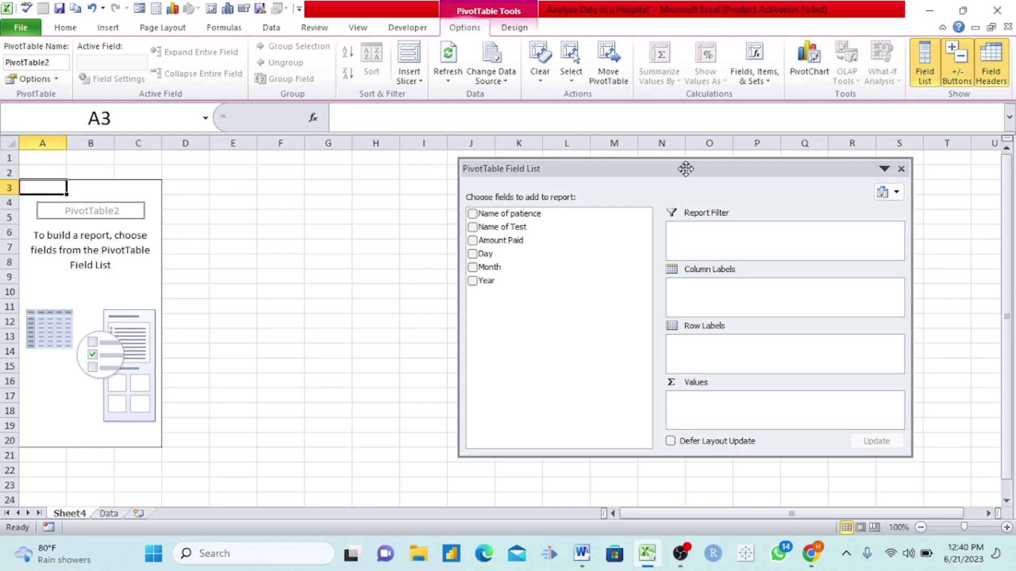
left_click_drag(685, 168, 708, 193)
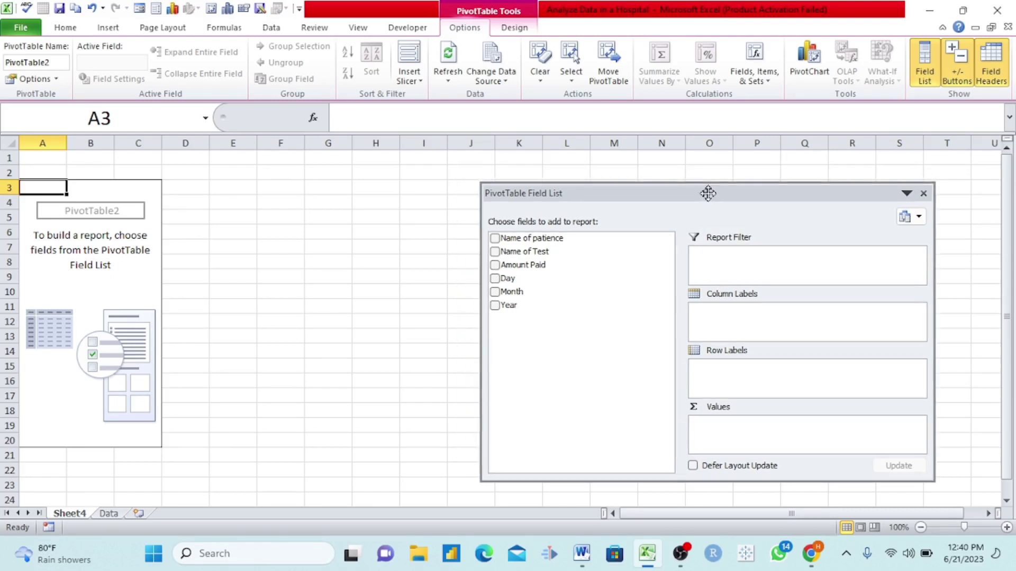
left_click_drag(708, 193, 757, 167)
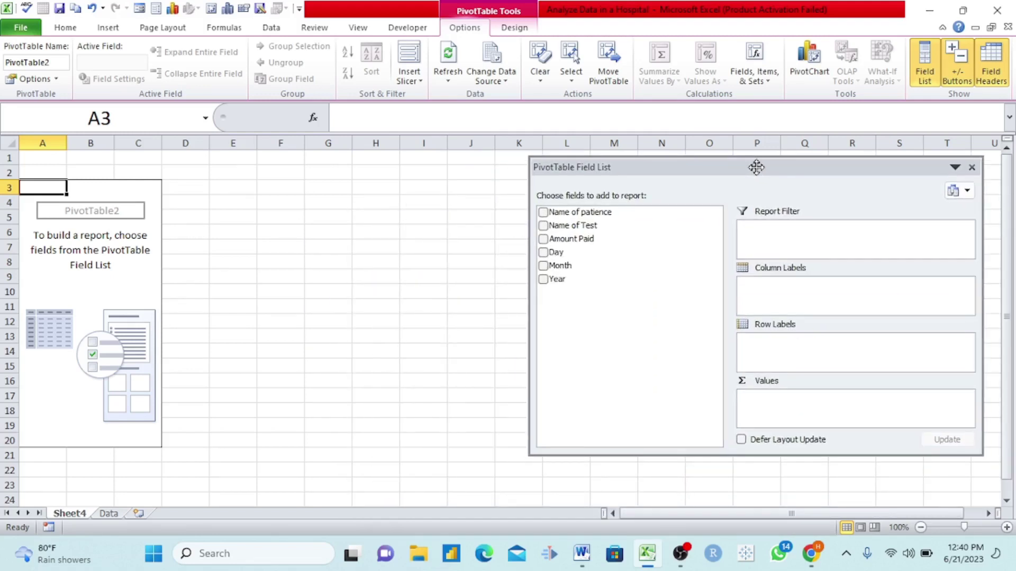
left_click(955, 167)
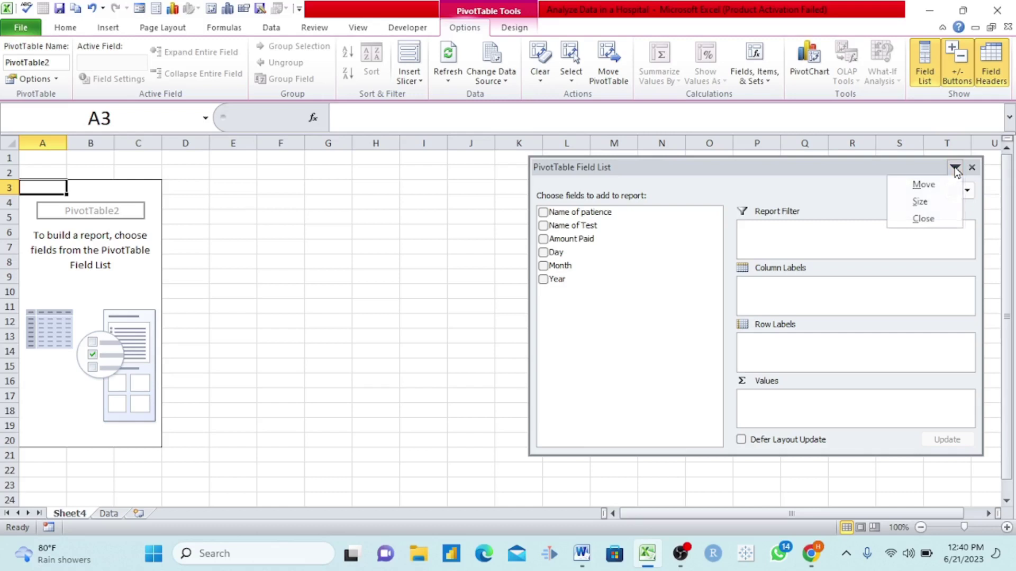
left_click(921, 202)
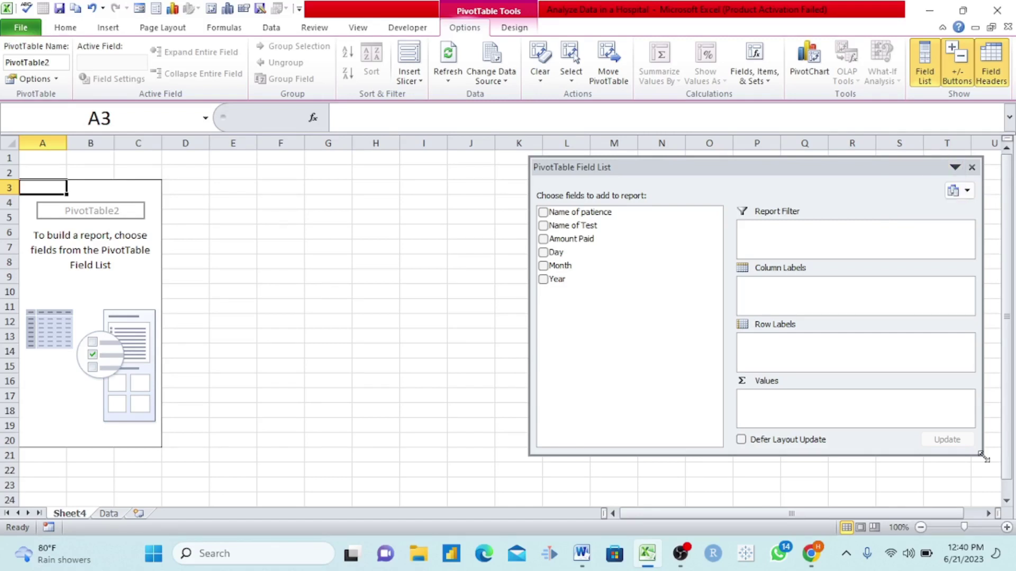
left_click_drag(957, 420, 988, 476)
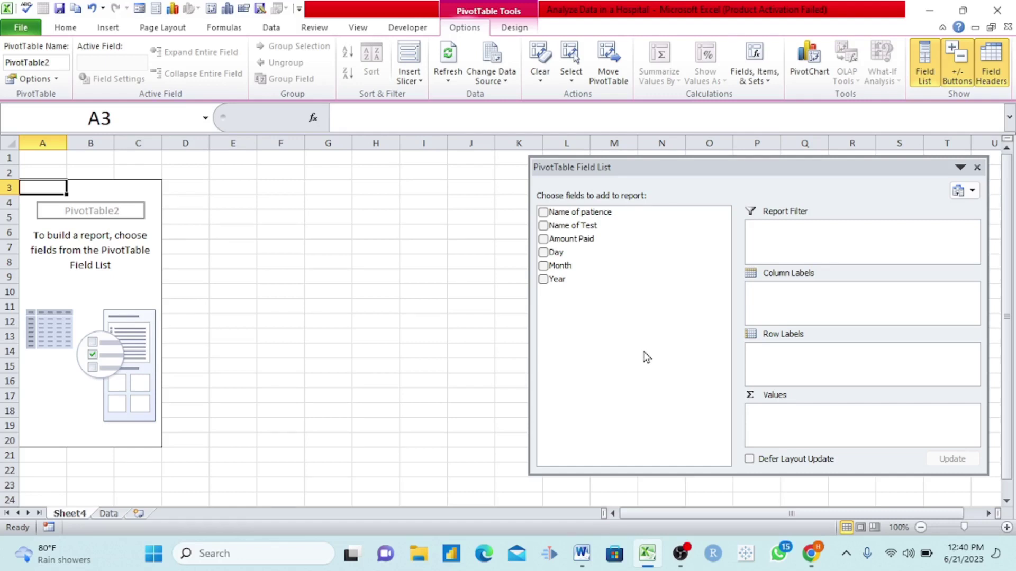
Reselect the empty pivot table and reposition the floating PivotTable Field List beside it, clear of the report area
left_click(469, 305)
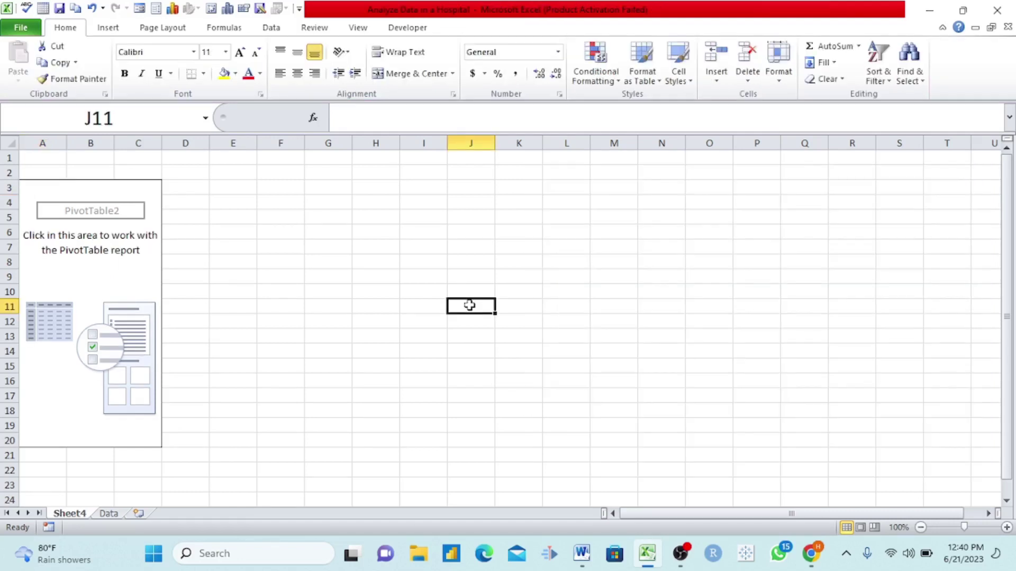
left_click(113, 283)
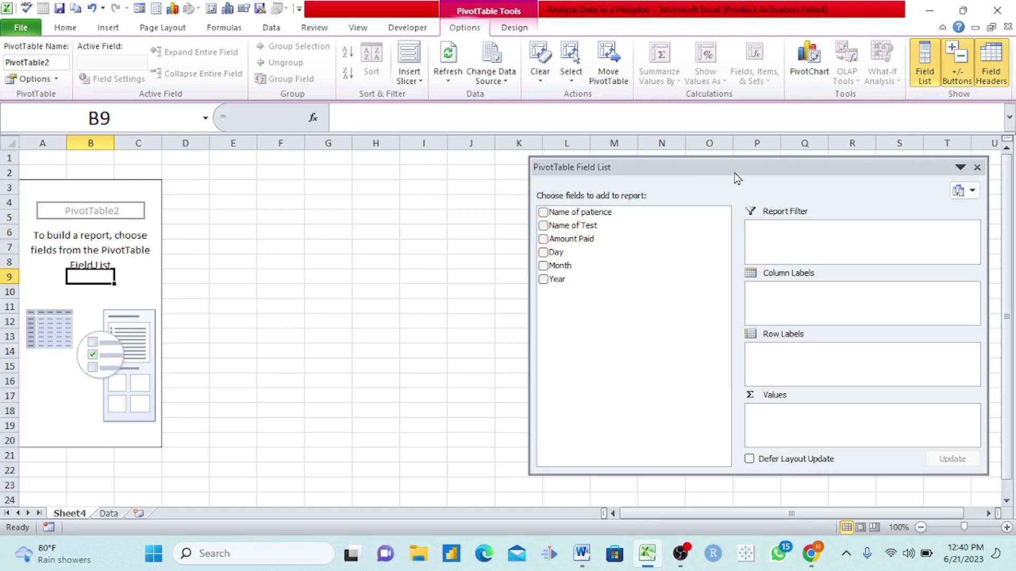
left_click(960, 168)
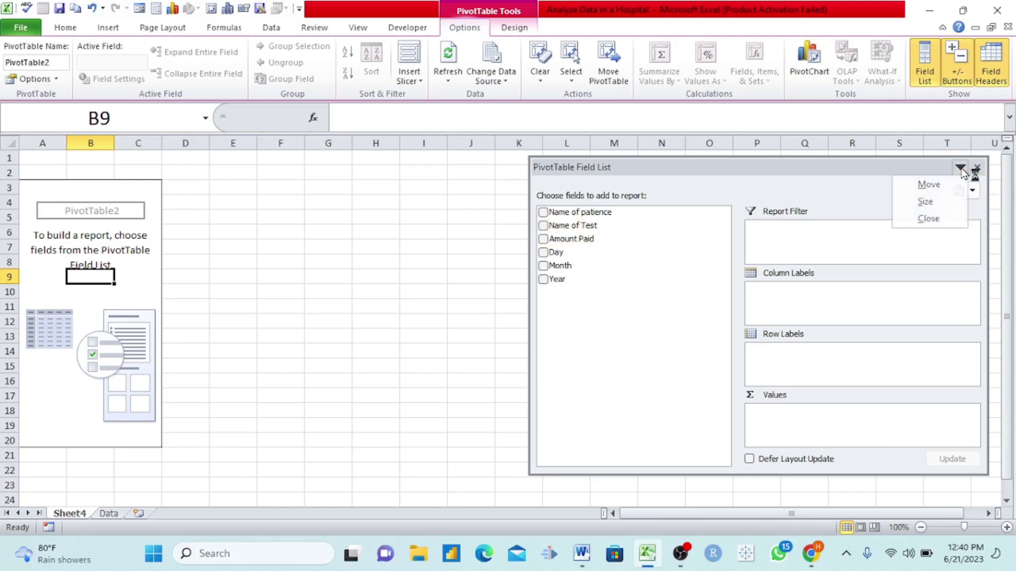
left_click(928, 187)
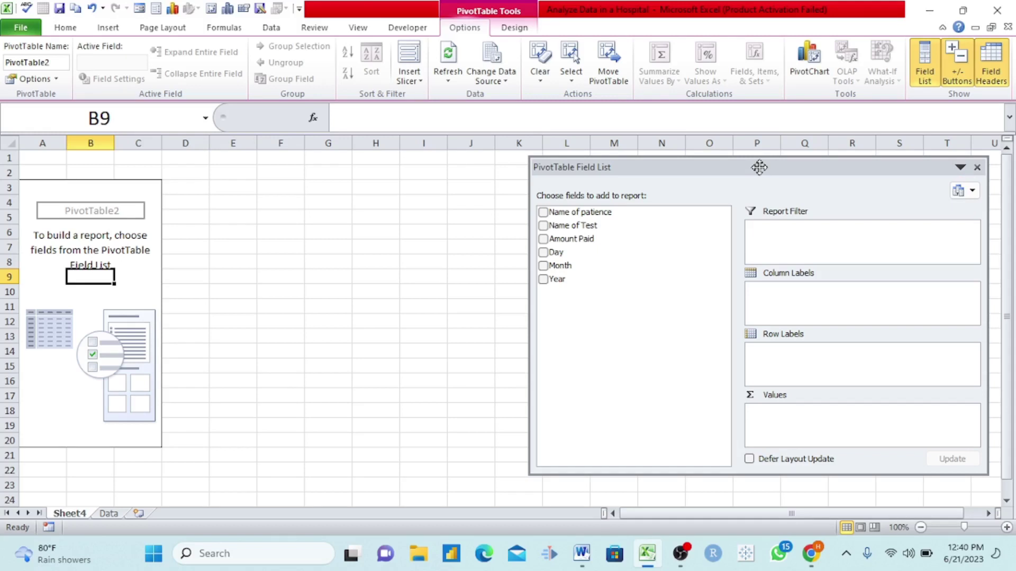
left_click_drag(758, 167, 587, 169)
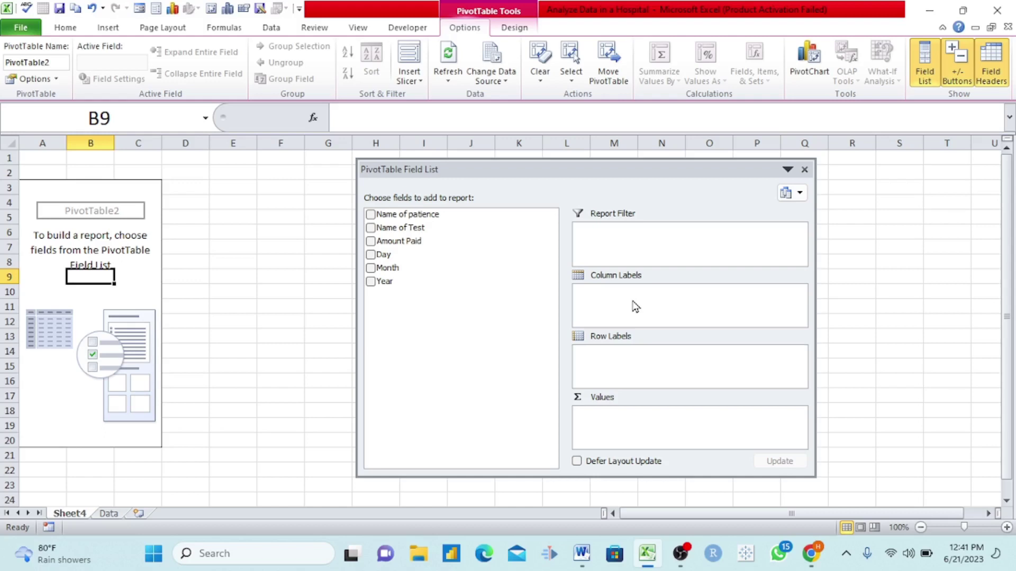
left_click(788, 171)
left_click(750, 186)
left_click(731, 178)
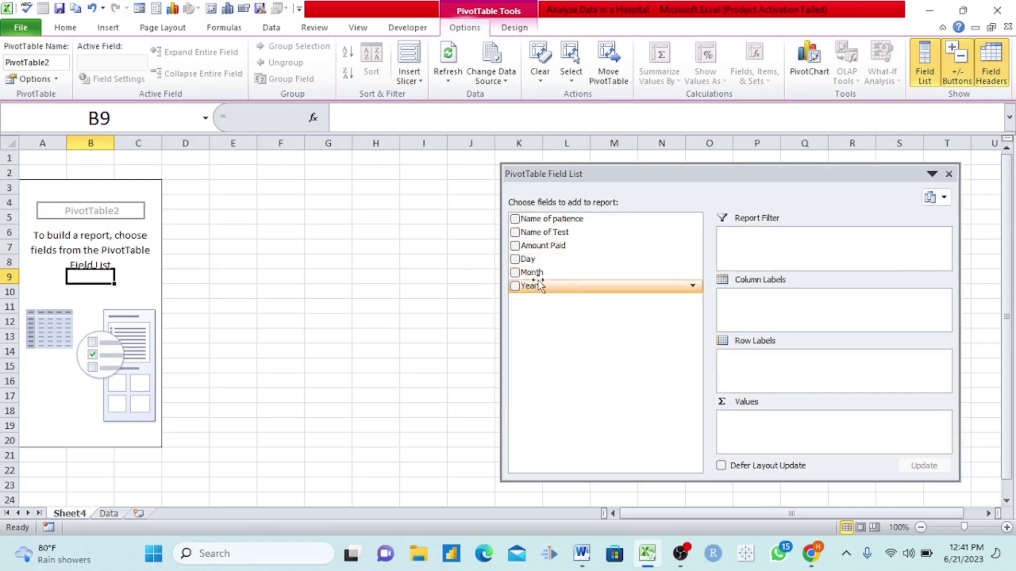
Try Amount Paid as the only pivot field, summed in the Values area, and remove it again
left_click_drag(553, 246, 752, 437)
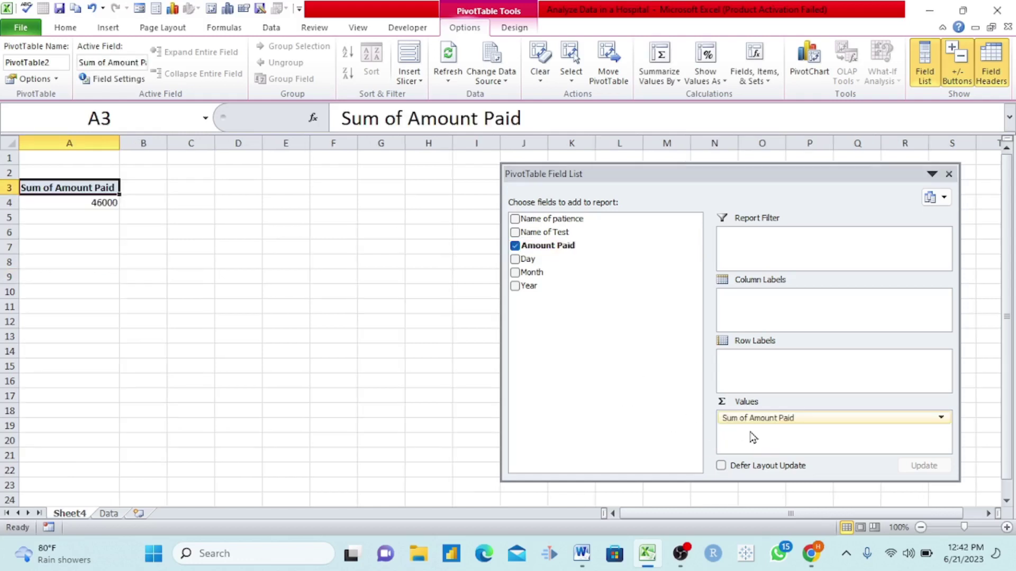
scroll(133, 183, "up", 1)
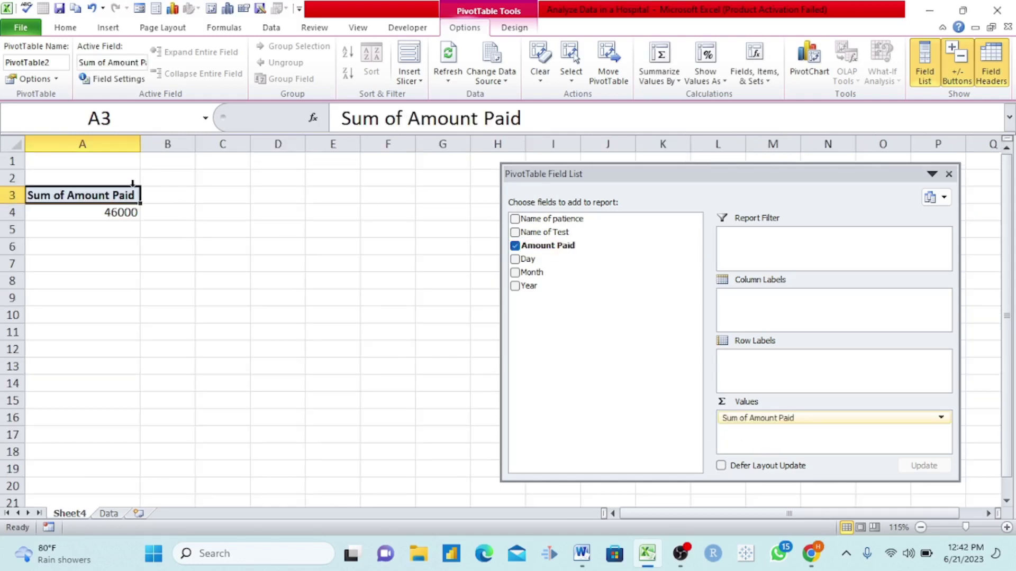
scroll(228, 221, "up", 1)
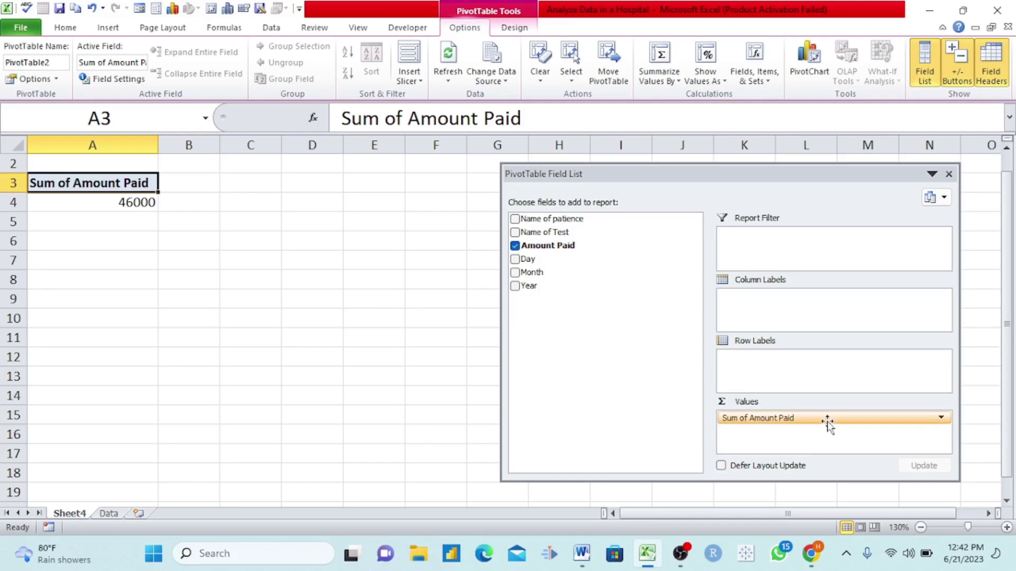
left_click_drag(826, 421, 608, 390)
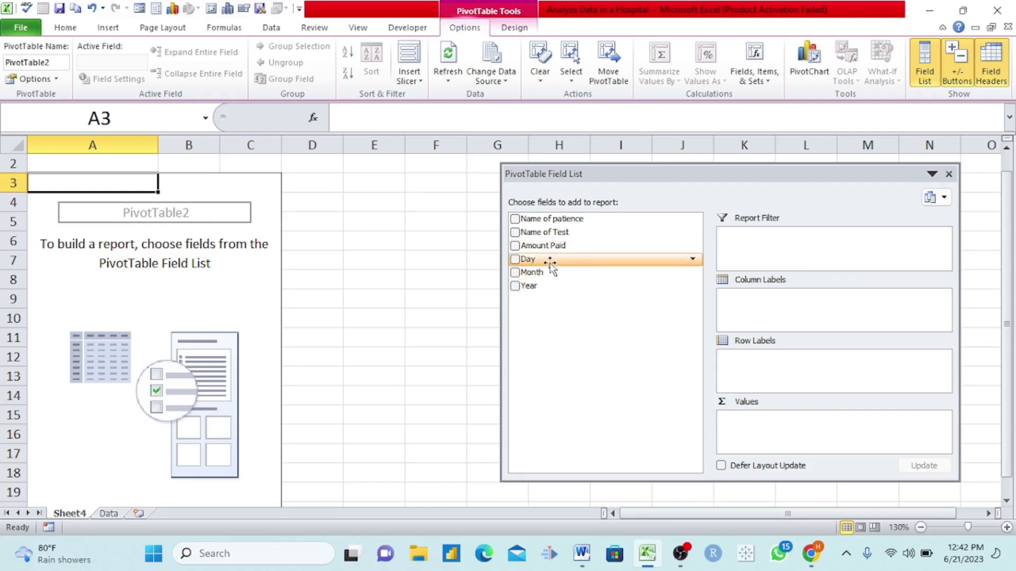
Try Month as the pivot's column labels, compare it with the Data sheet's months, and move it to the row labels
left_click_drag(549, 274, 751, 304)
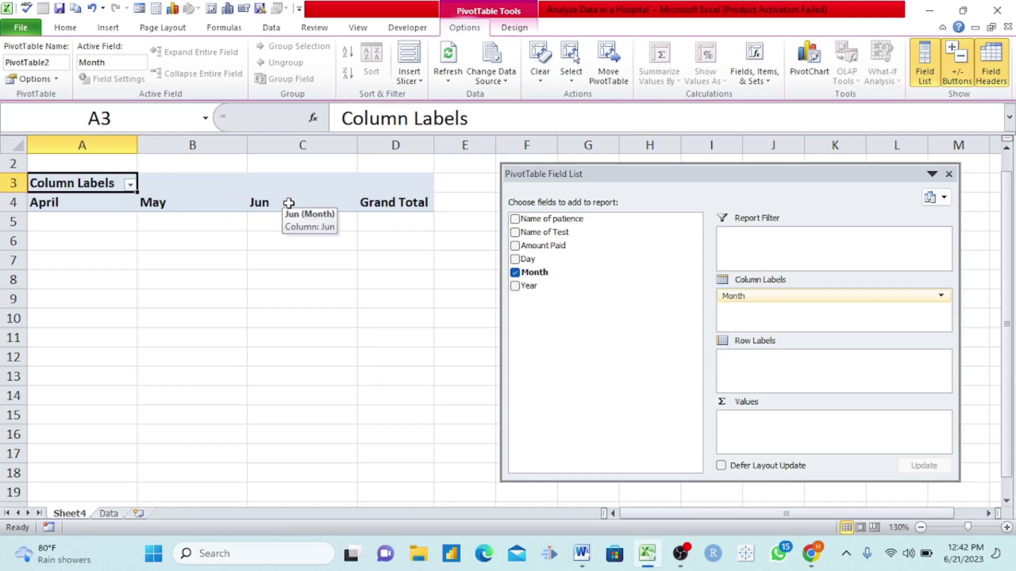
left_click(109, 514)
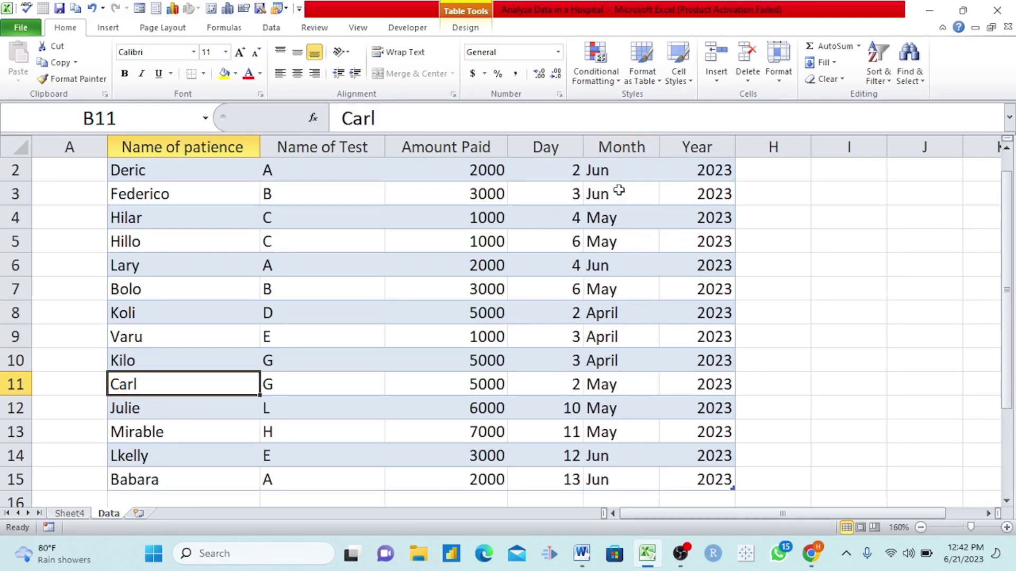
left_click(79, 515)
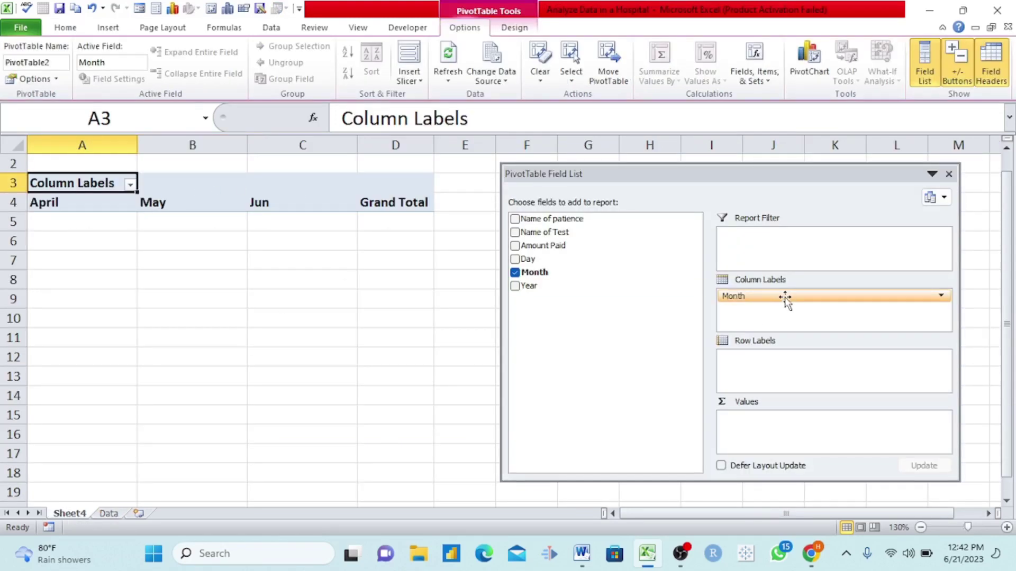
left_click_drag(744, 295, 760, 364)
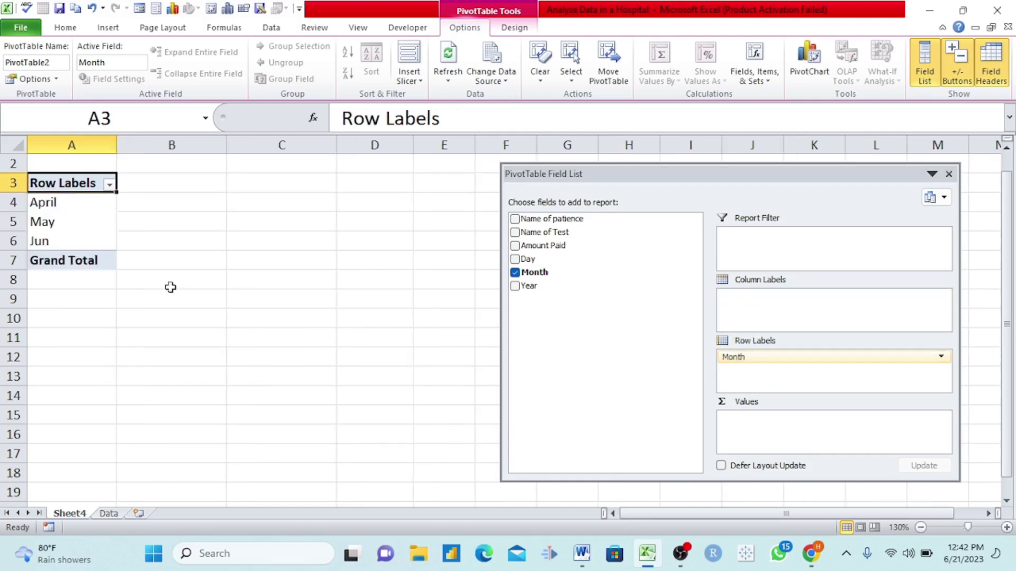
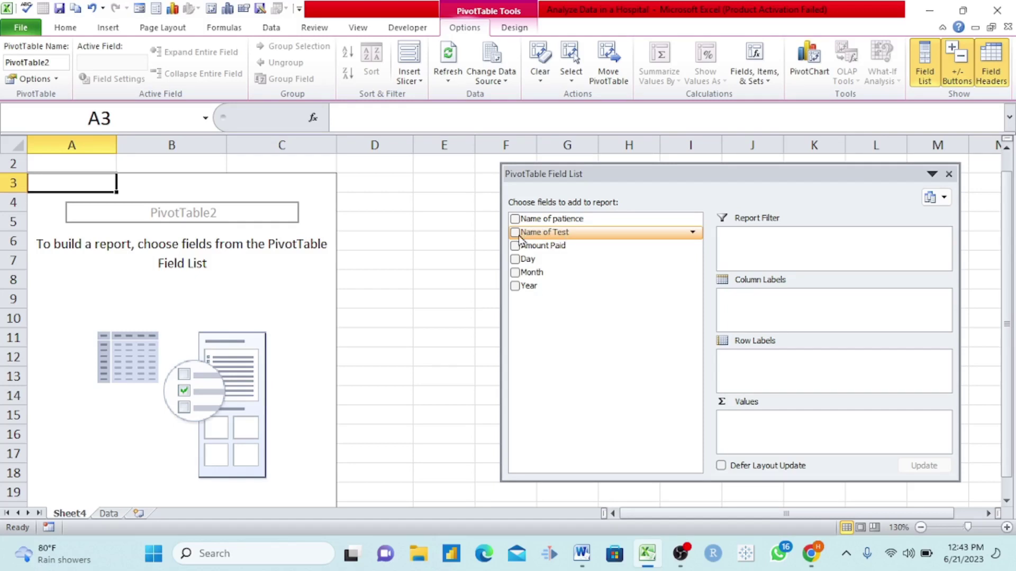
Try Name of Test as column labels and as row labels, and remove it from the report
left_click_drag(517, 233, 762, 307)
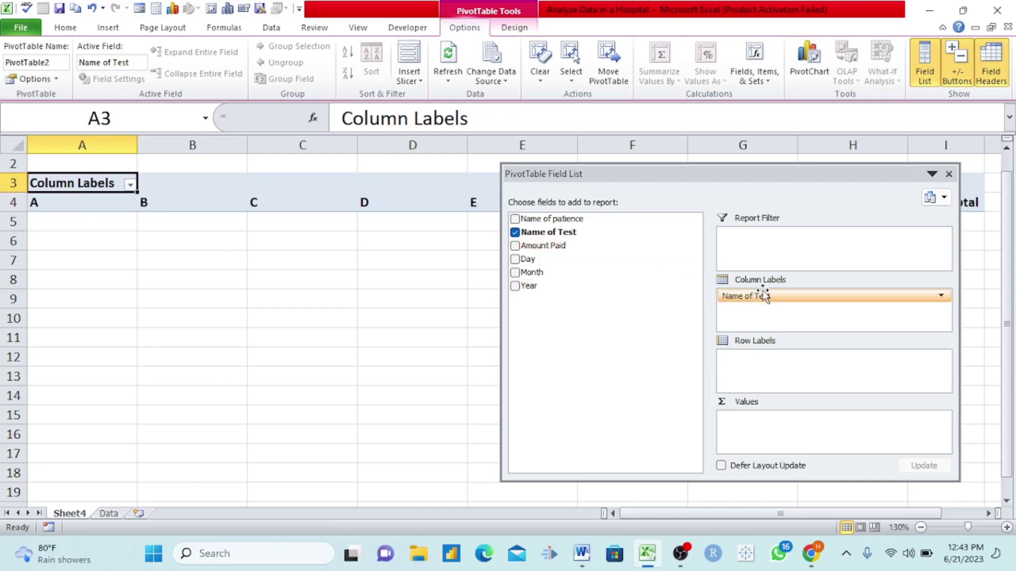
left_click_drag(763, 300, 757, 357)
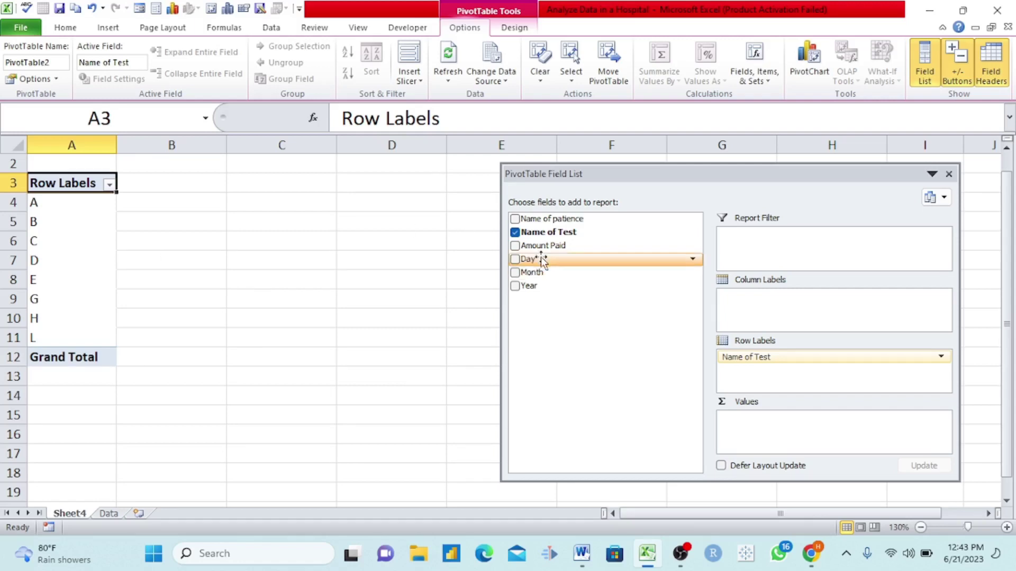
left_click(515, 233)
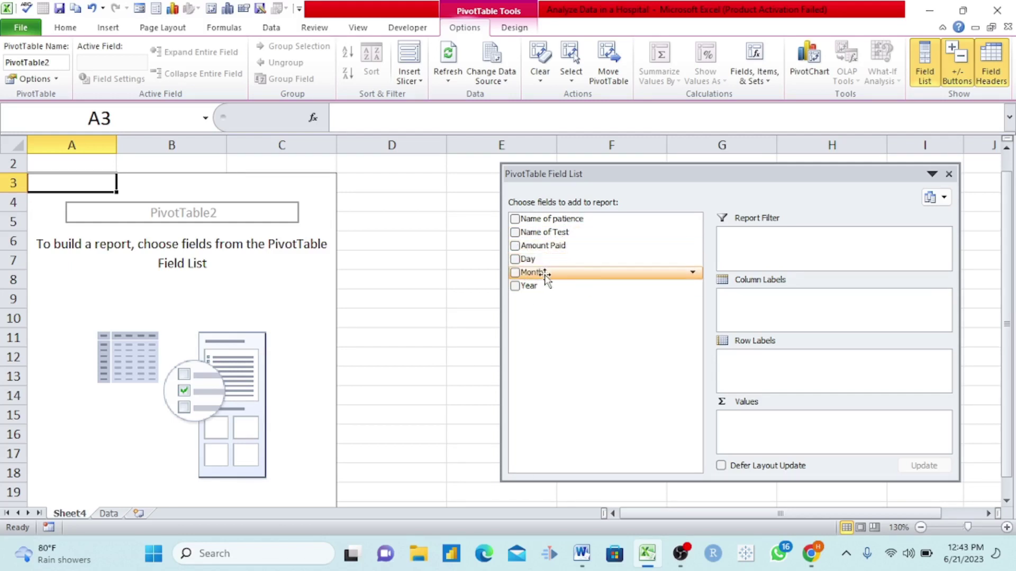
Add Month as the report filter and allow multiple items to be selected in it, keeping all months checked
left_click_drag(544, 274, 755, 251)
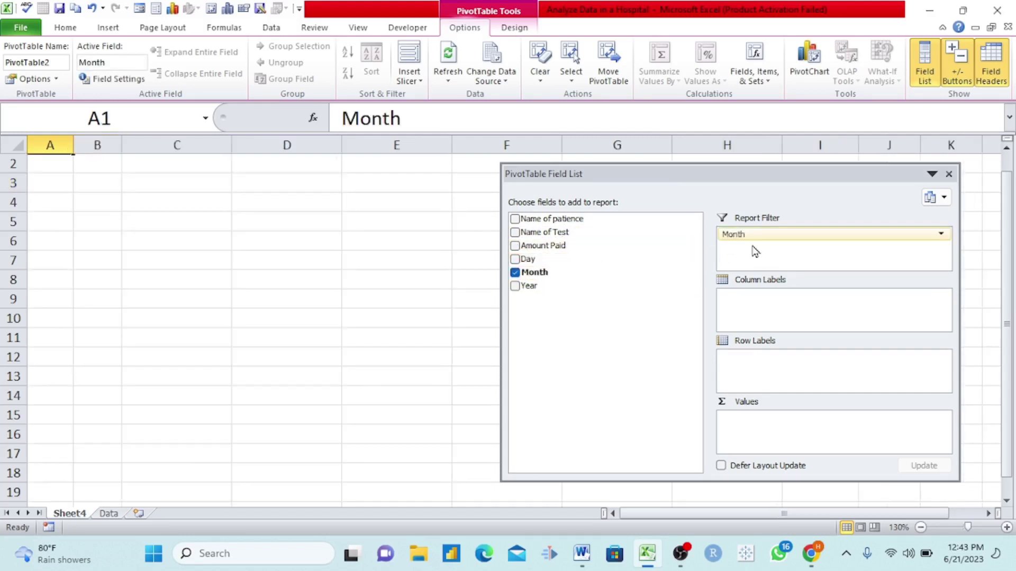
scroll(315, 291, "up", 1)
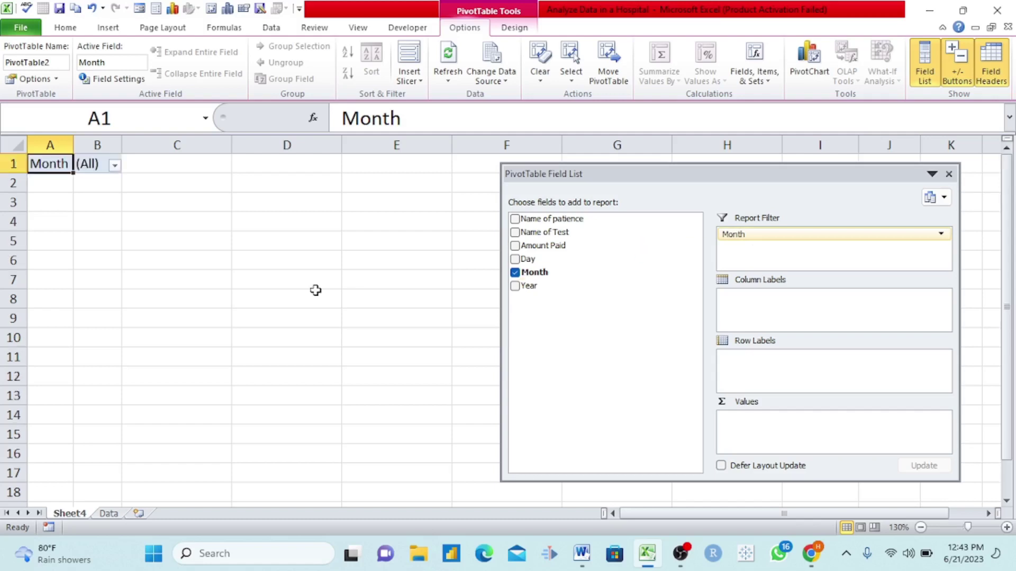
scroll(190, 237, "up", 1, "ctrl")
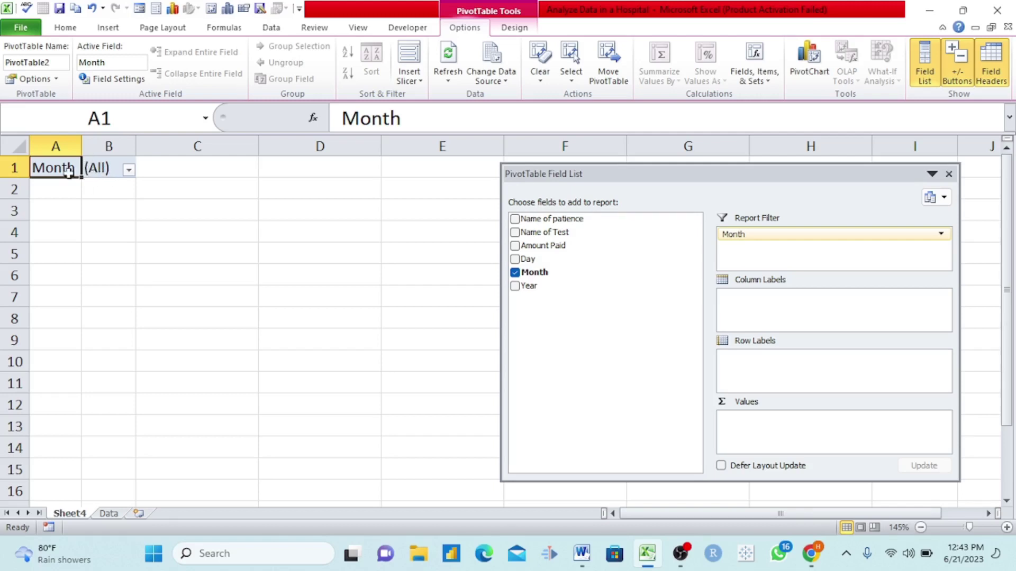
left_click(128, 170)
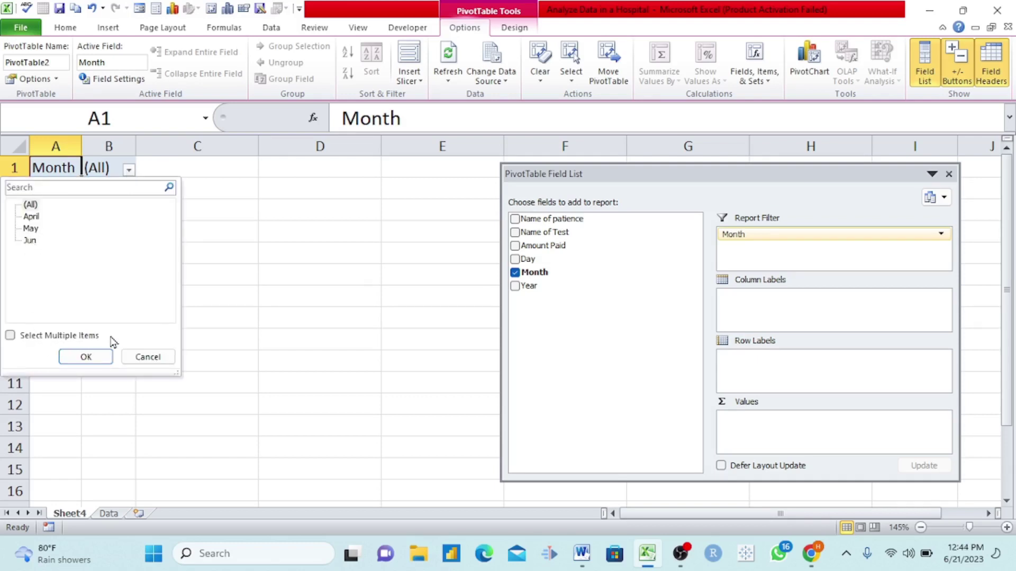
left_click(10, 336)
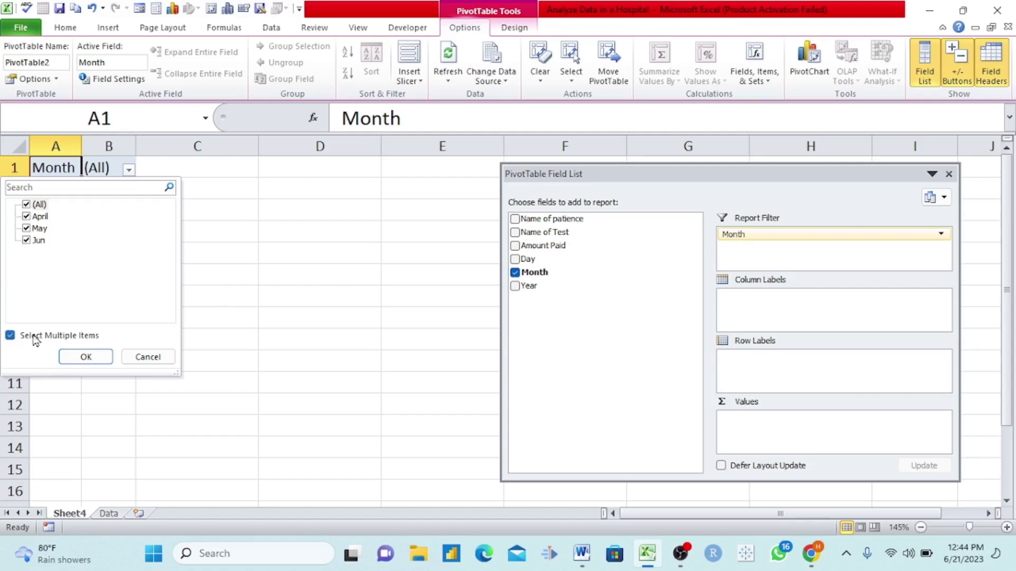
left_click(83, 356)
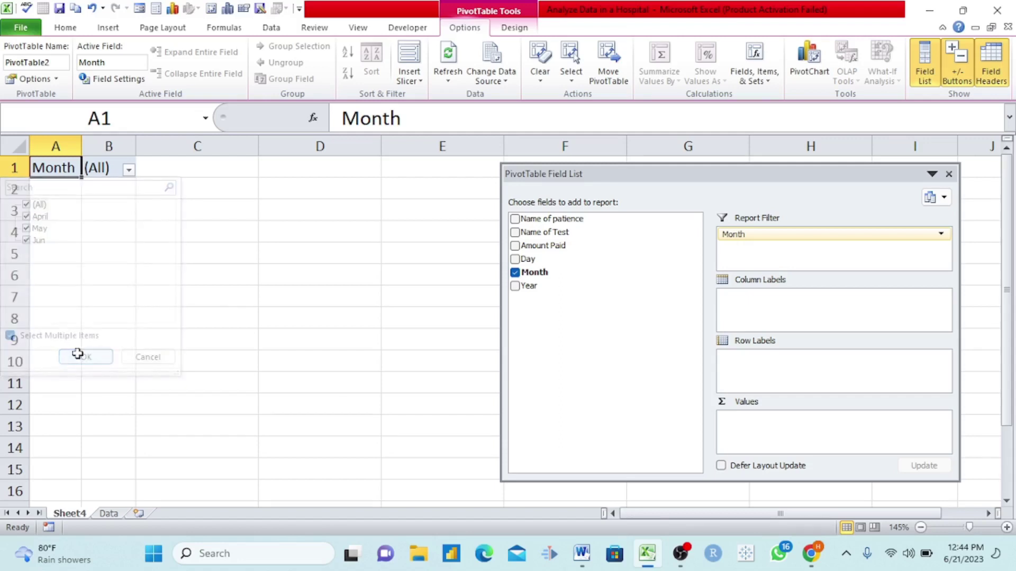
Filter the report to April only with the Month report filter
left_click(128, 170)
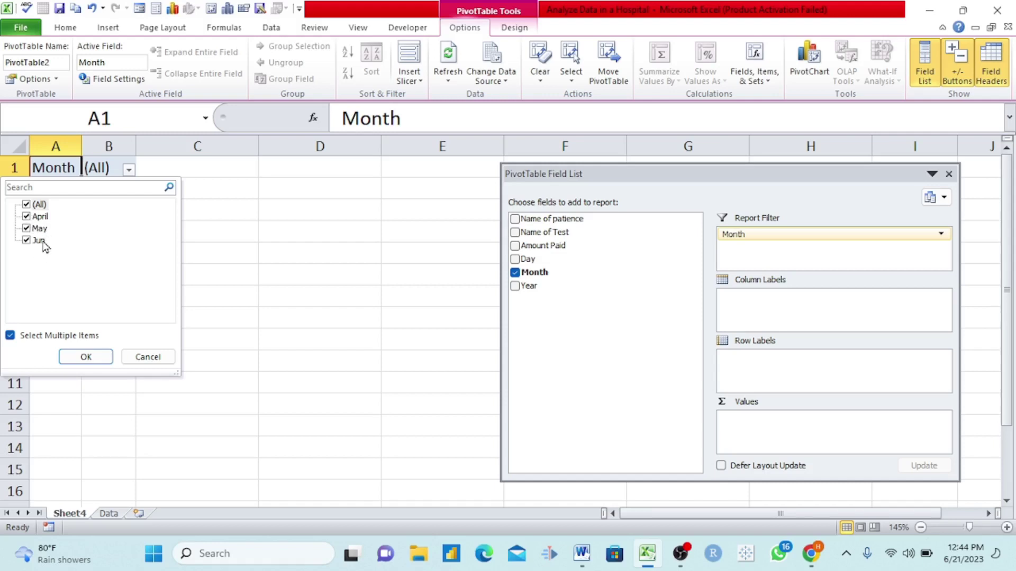
left_click(26, 205)
left_click(26, 218)
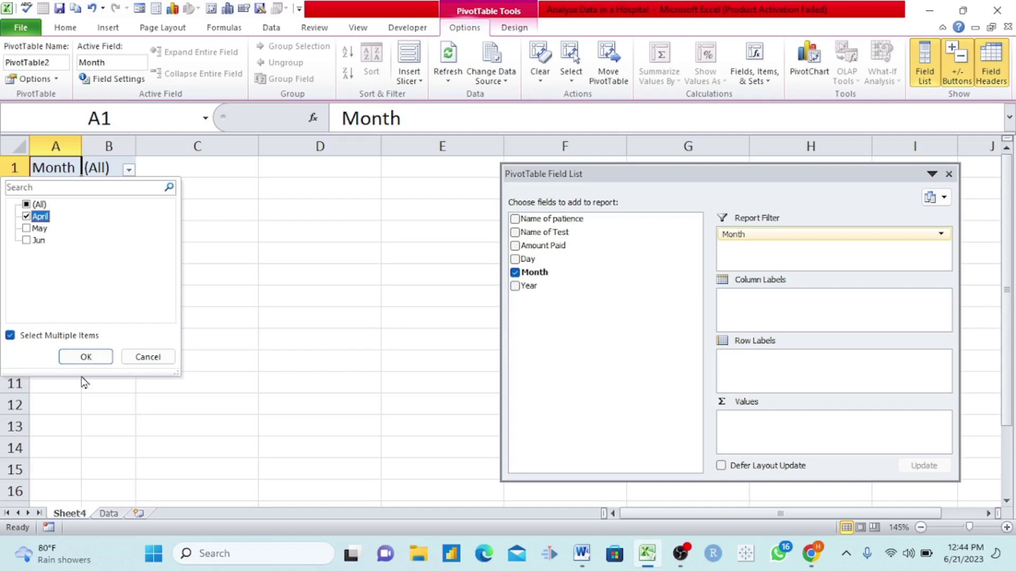
left_click(83, 356)
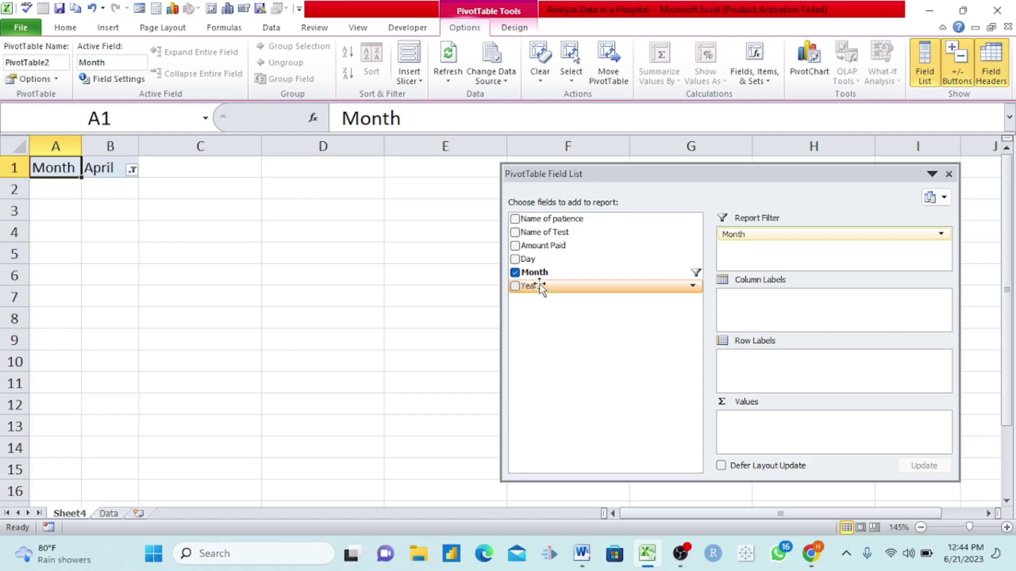
Add the sum of Amount Paid as the pivot value and include May alongside April in the Month filter
left_click_drag(537, 248, 744, 431)
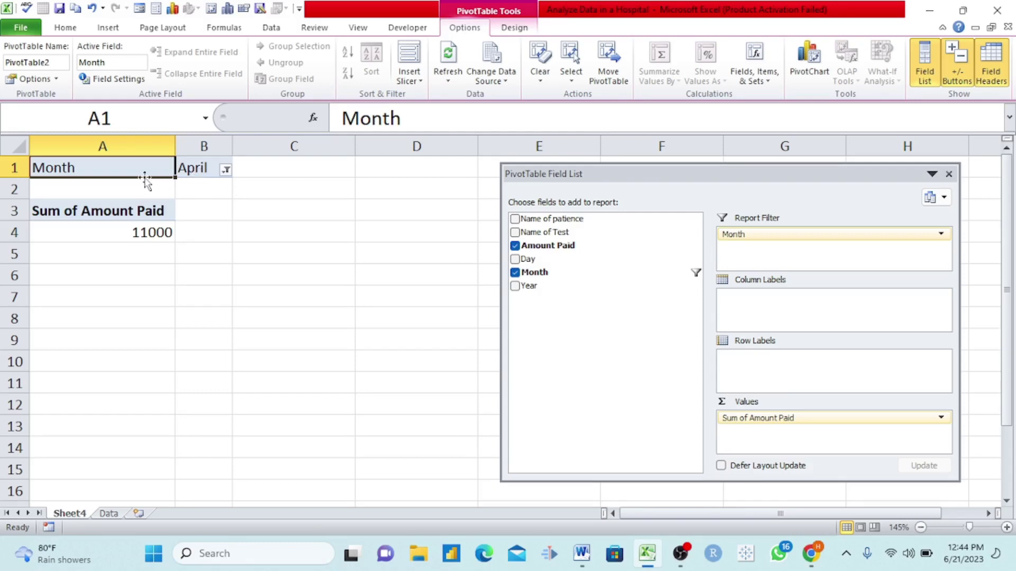
left_click(226, 170)
left_click(80, 231)
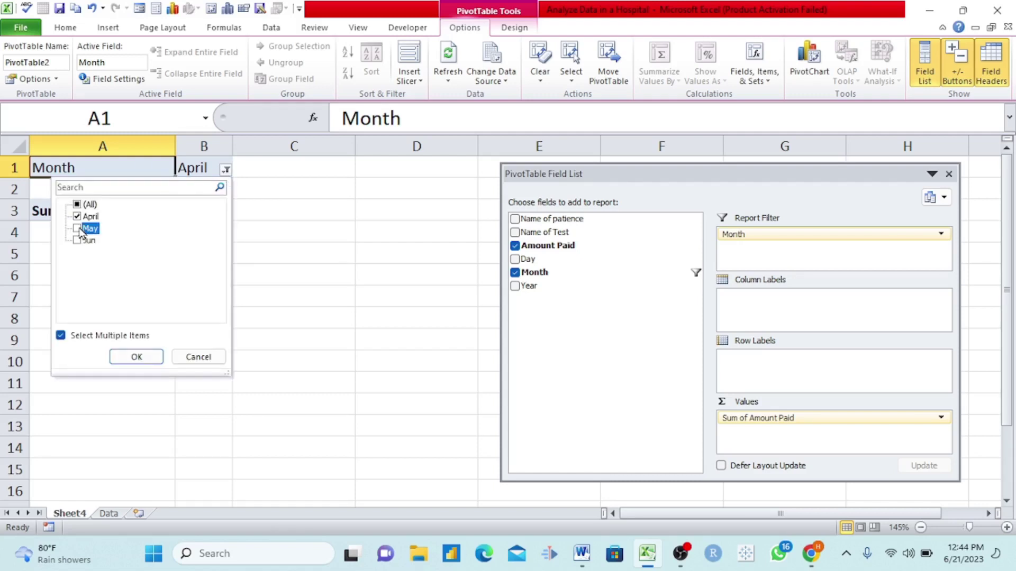
left_click(133, 357)
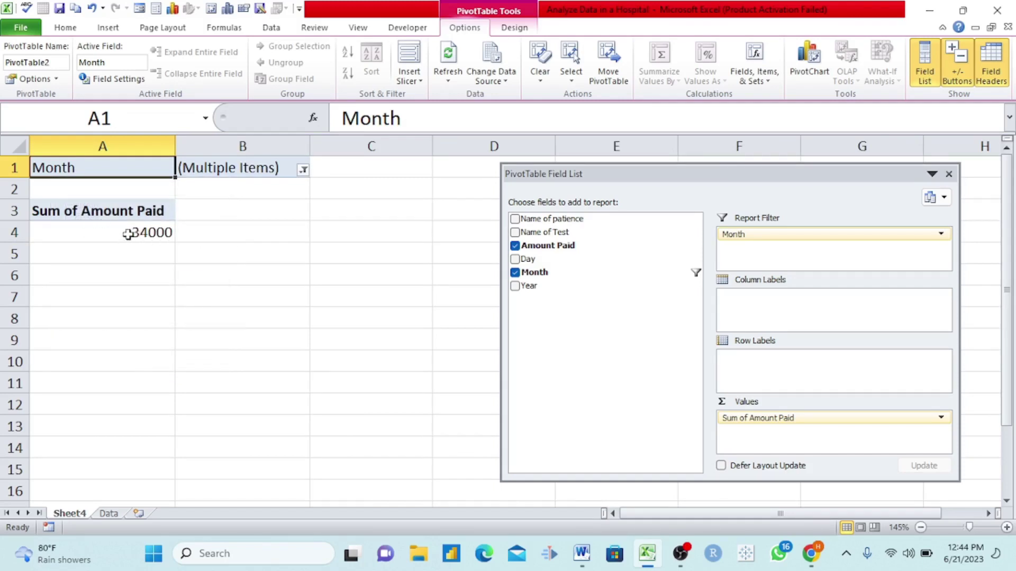
Include Jun in the Month report filter so that all three months are selected
left_click(305, 174)
left_click(154, 241)
left_click(210, 357)
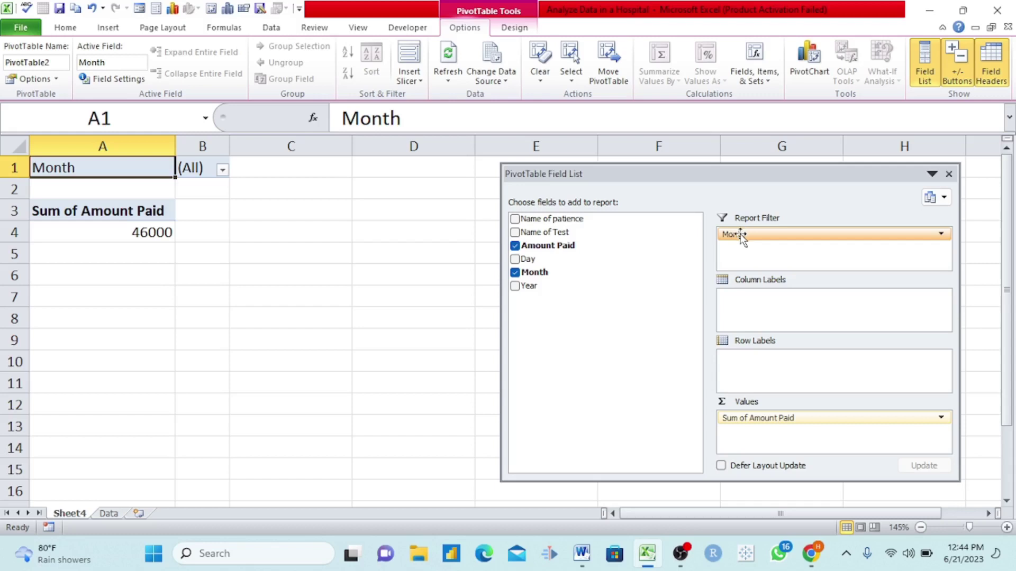
Clear the Month filter and Amount Paid value, and rebuild the pivot with Month as row labels and the sum of Amount Paid as values
left_click_drag(741, 235, 582, 263)
left_click_drag(755, 416, 621, 397)
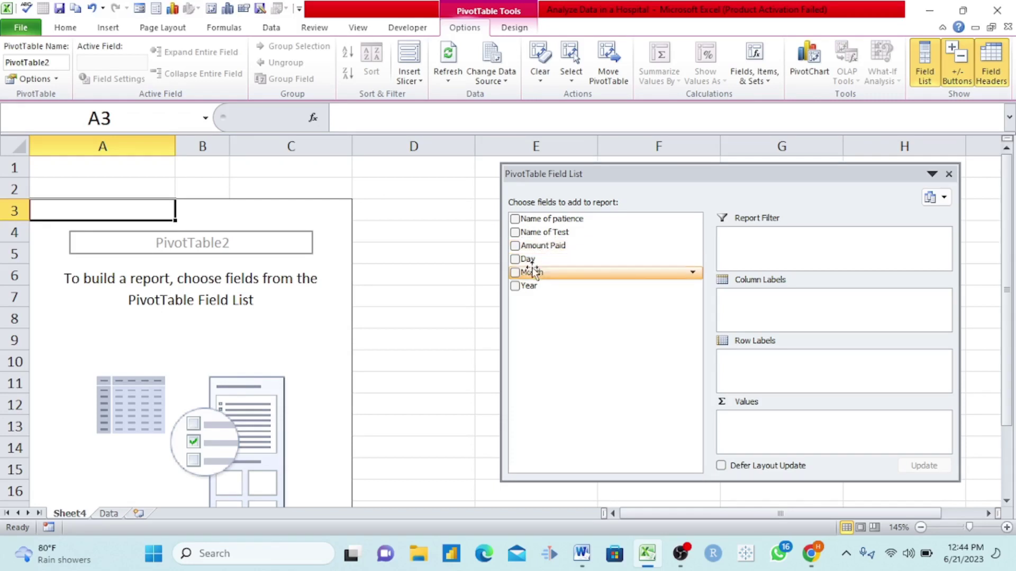
left_click_drag(518, 275, 730, 372)
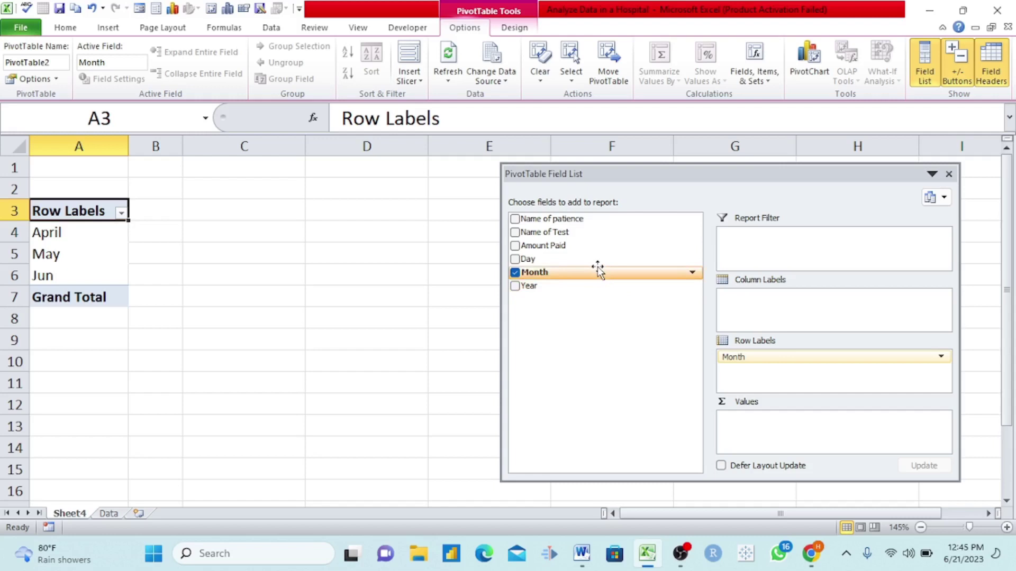
left_click_drag(553, 250, 760, 422)
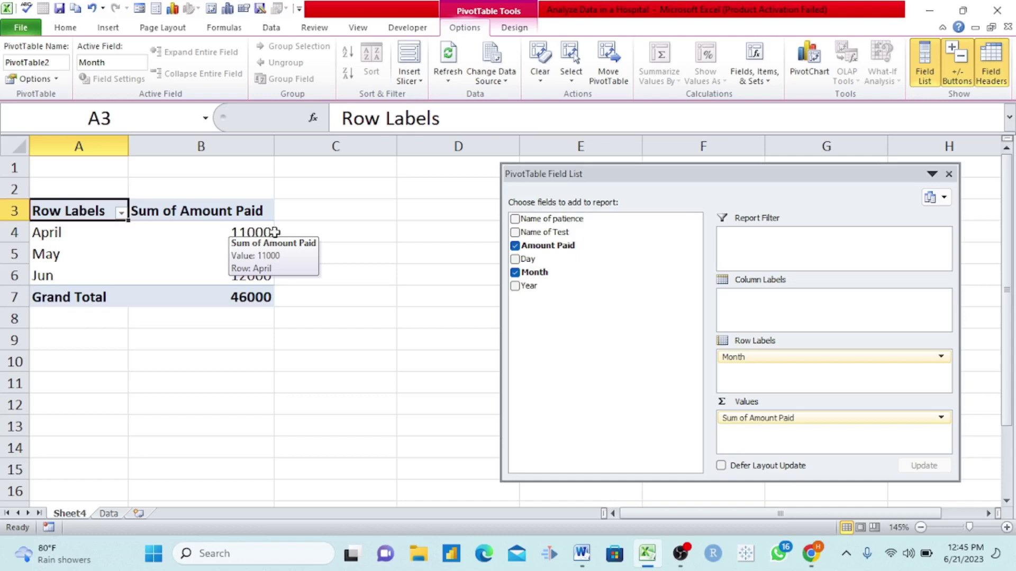
mouse_move(254, 258)
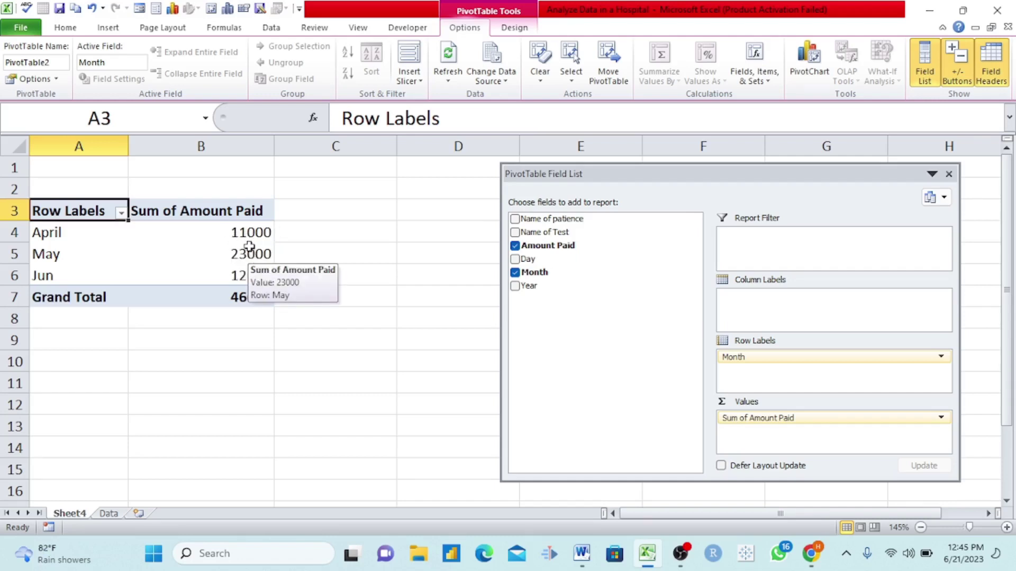
Replace Month with Year as the pivot table's row labels, keeping the sum of Amount Paid as values
mouse_move(241, 298)
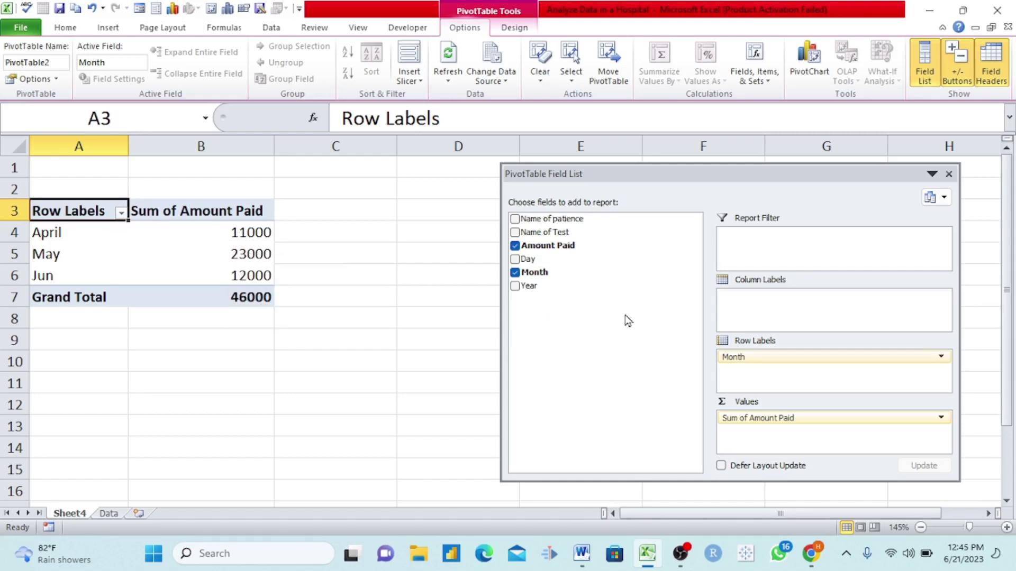
left_click(515, 273)
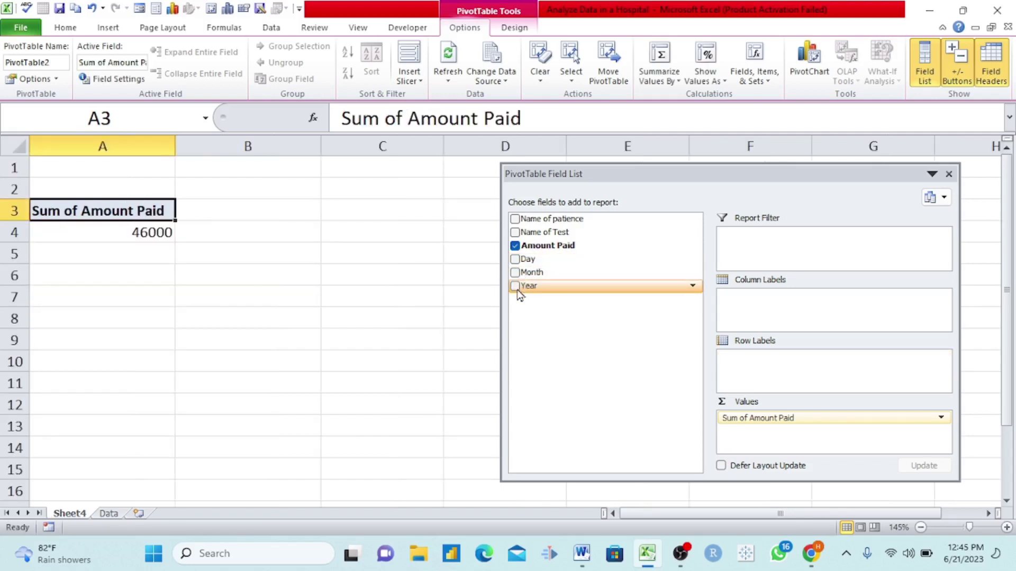
left_click(516, 288)
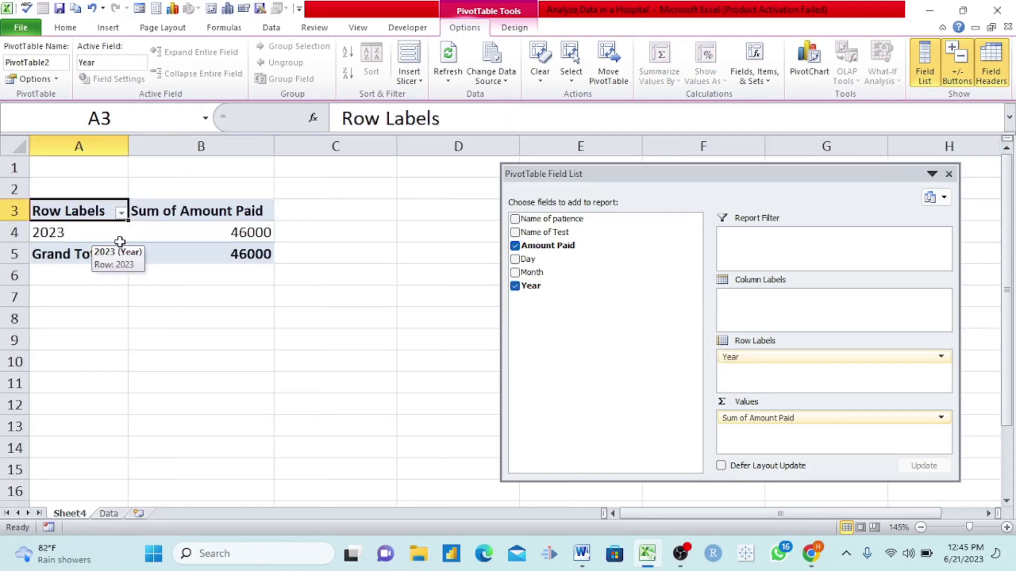
mouse_move(145, 248)
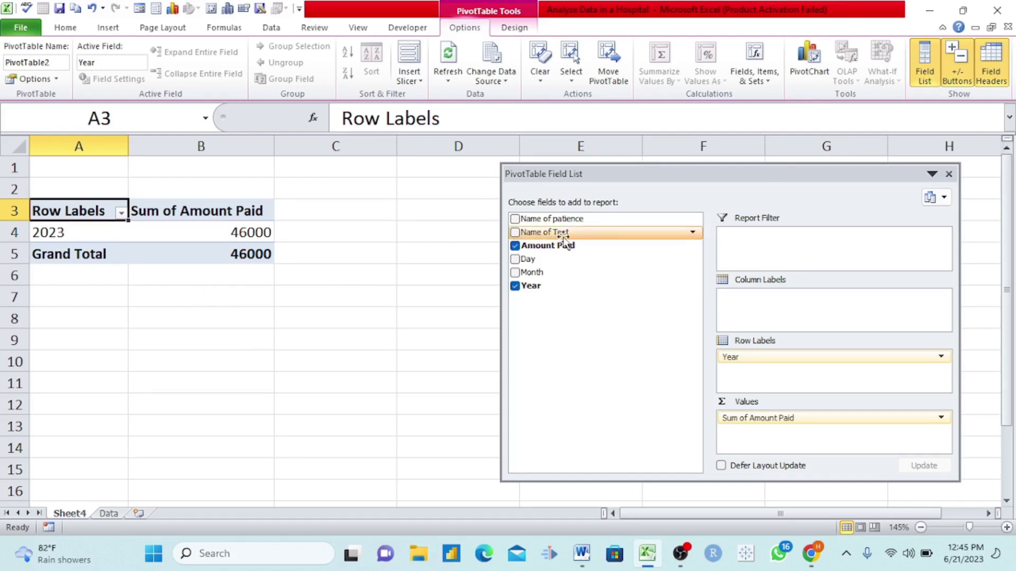
Replace Year with Name of Test as row labels to total the amount paid per test
left_click(514, 286)
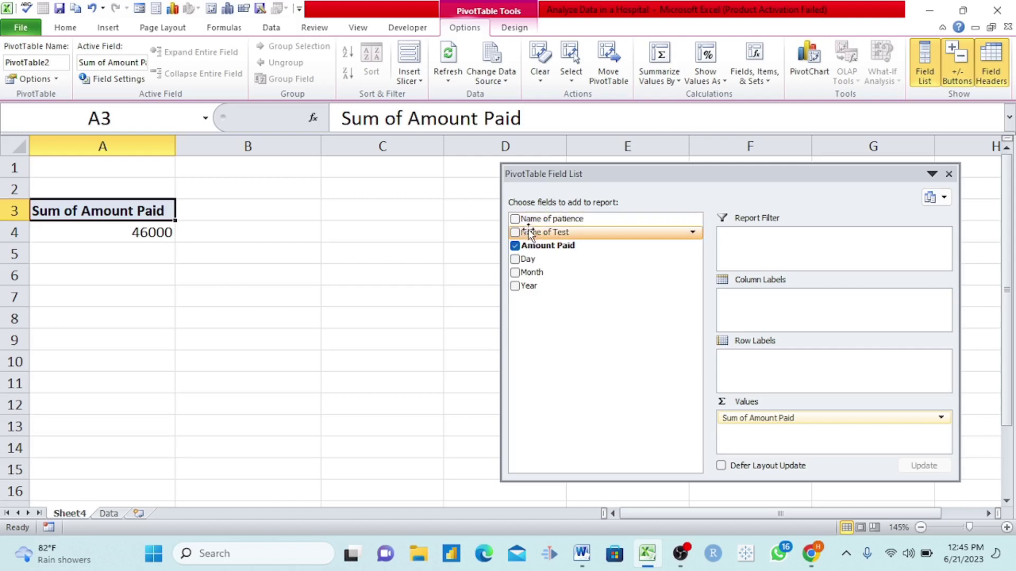
left_click_drag(529, 233, 756, 371)
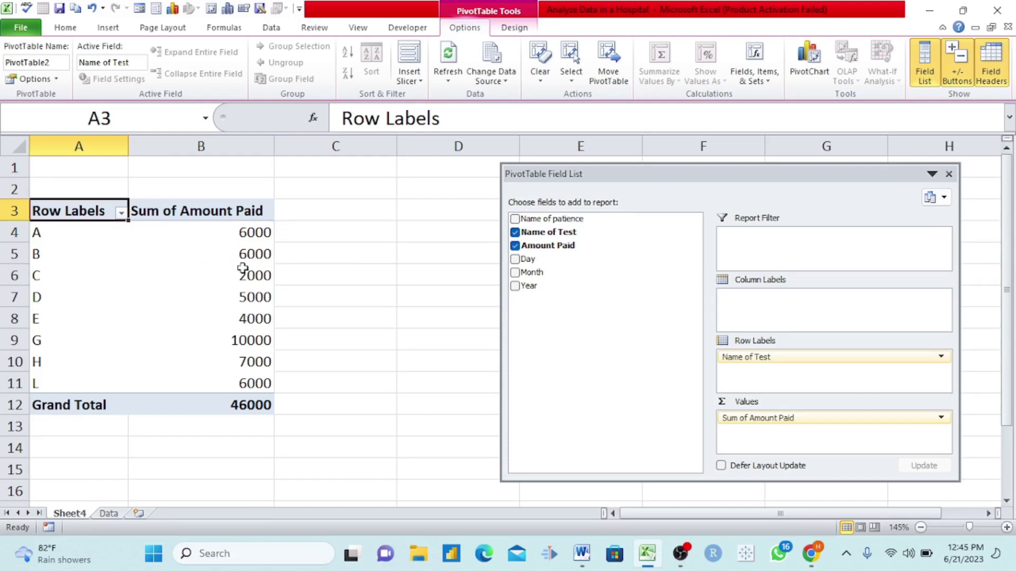
mouse_move(152, 337)
Move the PivotTable Field List closer to the report and summarize the Amount Paid value field by Average
left_click(931, 176)
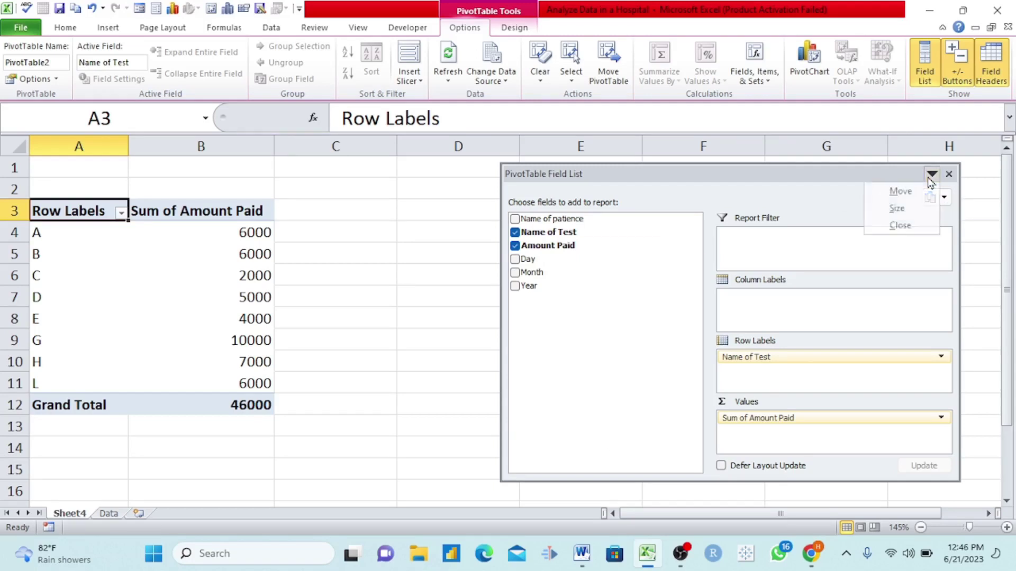
left_click(900, 192)
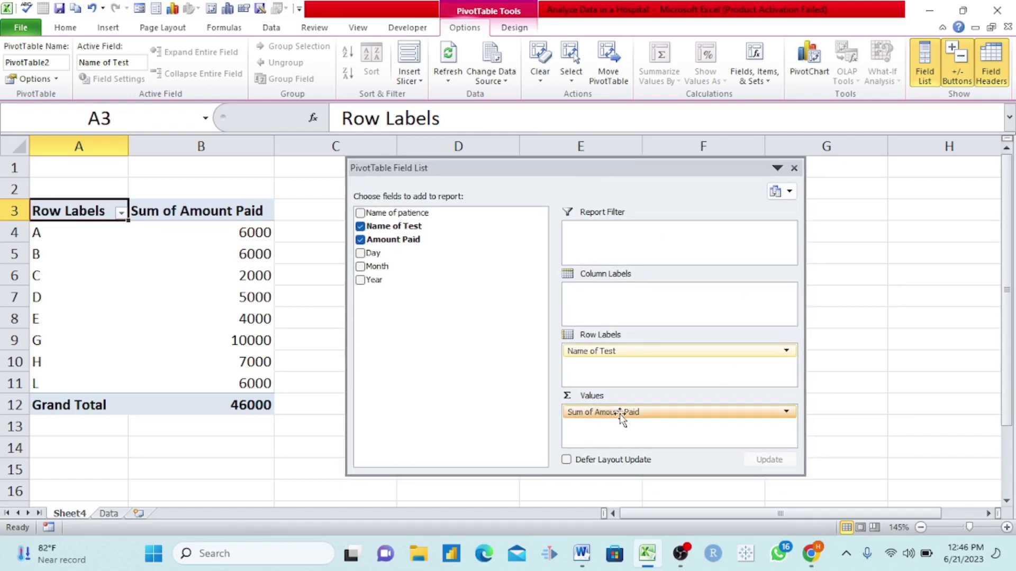
left_click(787, 412)
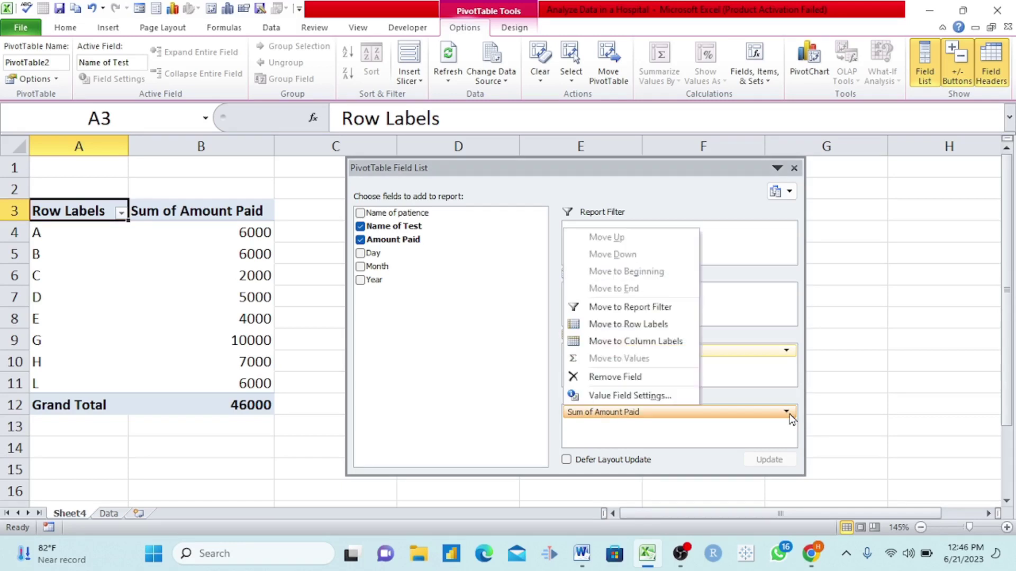
left_click(629, 396)
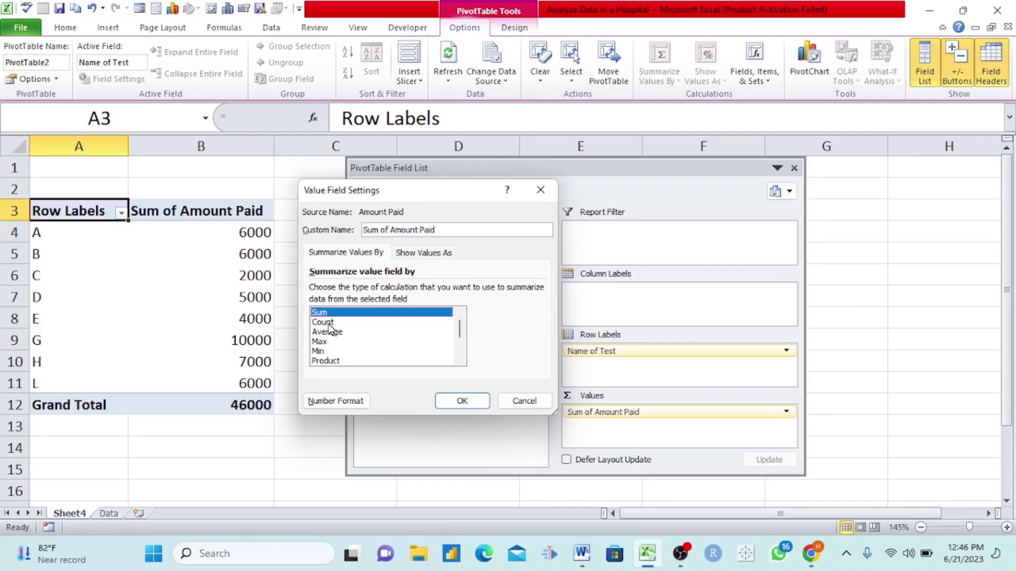
left_click(329, 323)
key("Down")
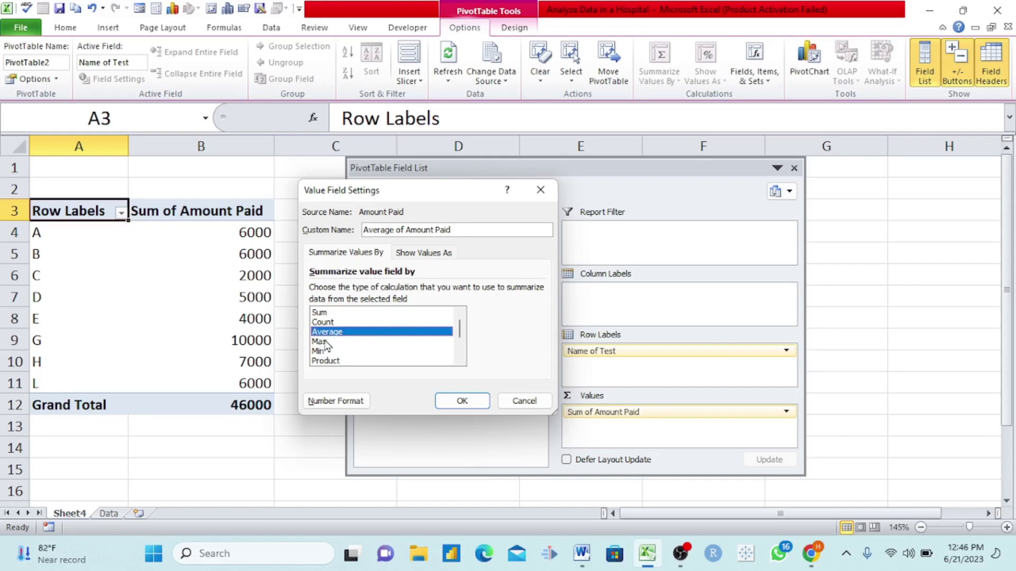
key("Down")
key("Down")
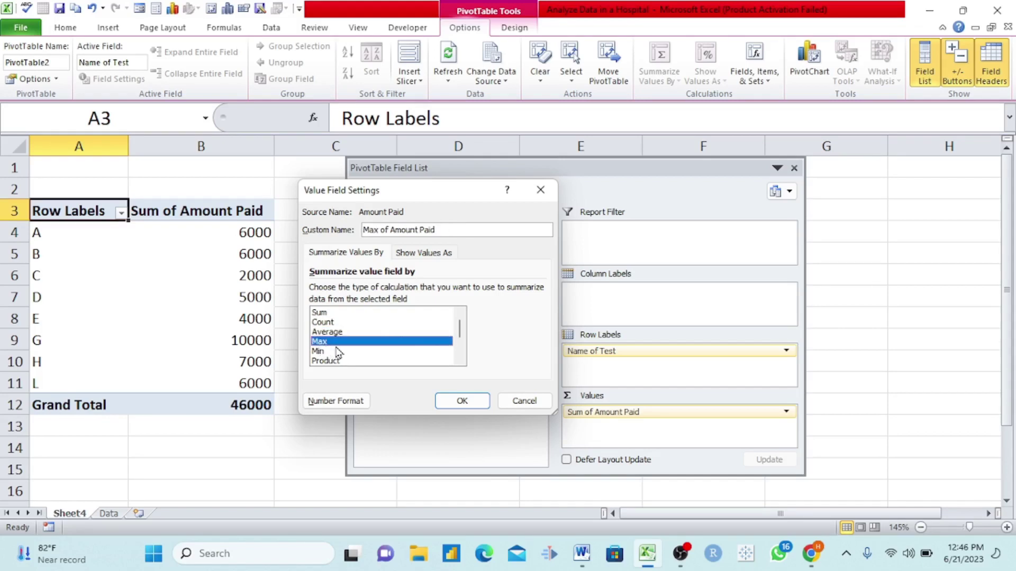
left_click(325, 314)
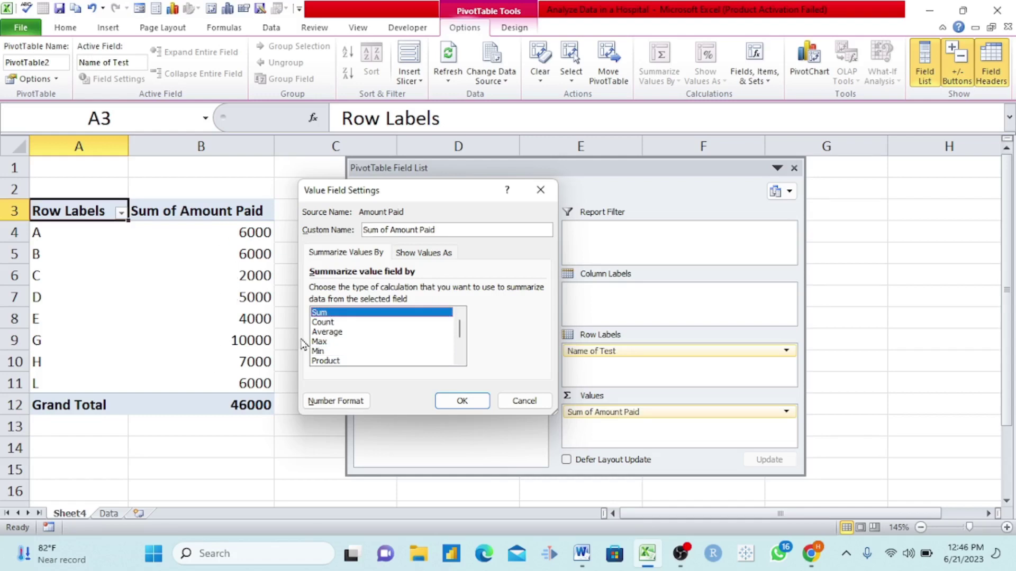
left_click(334, 332)
left_click(461, 400)
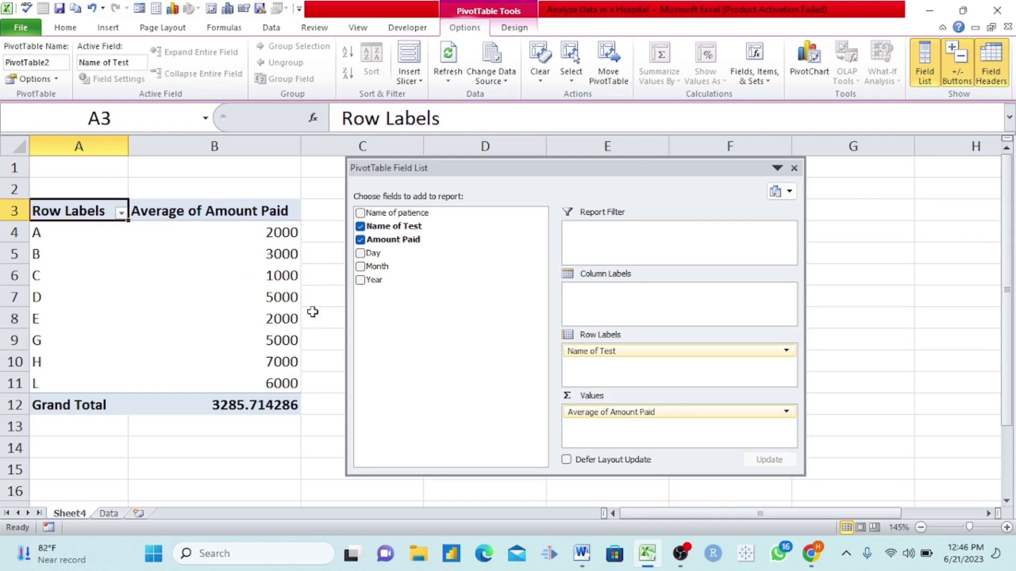
left_click(786, 412)
left_click(632, 397)
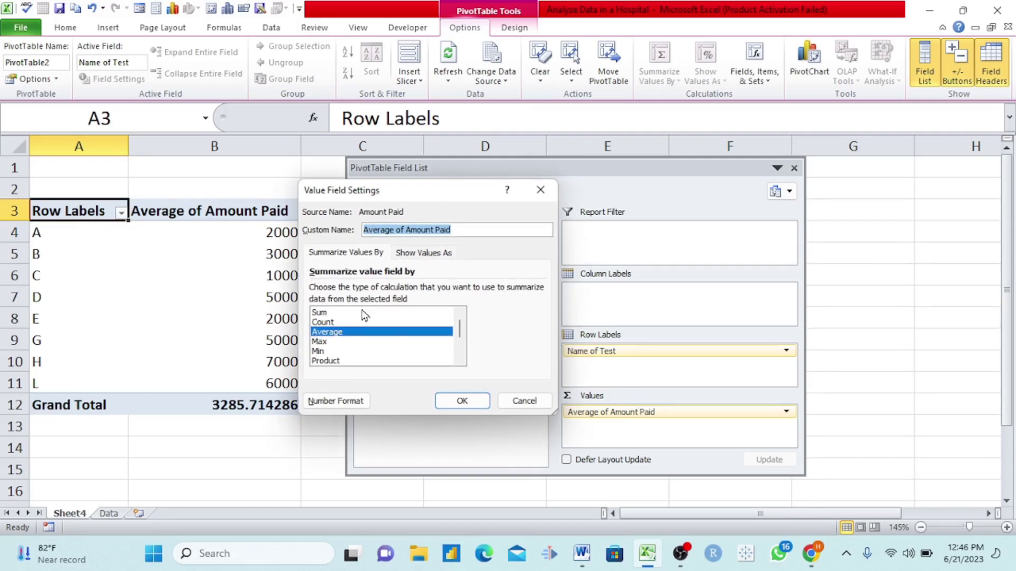
left_click(539, 192)
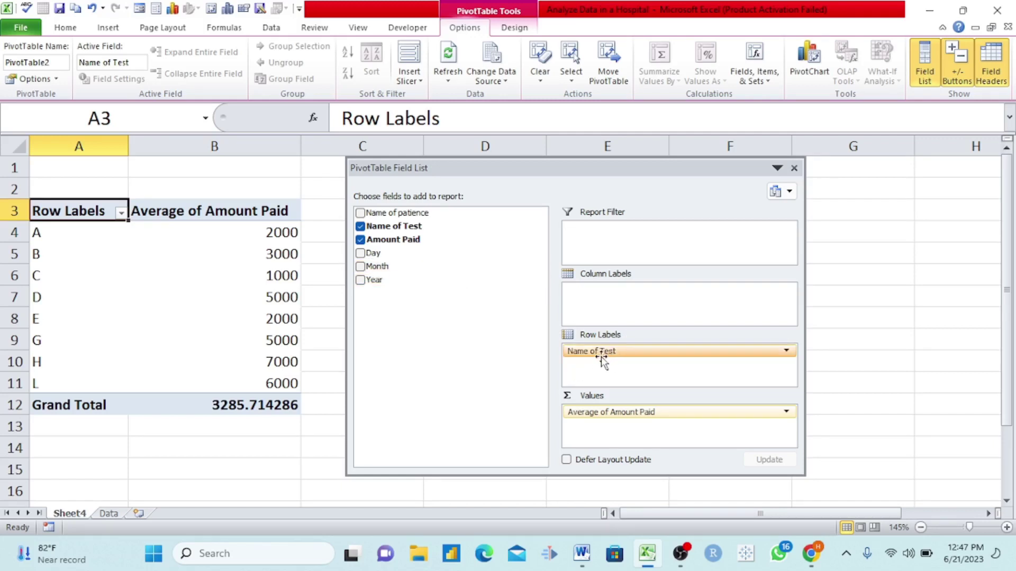
Remove Name of Test from the row labels, add Month as a report filter, and filter it to April only
left_click_drag(589, 355, 481, 354)
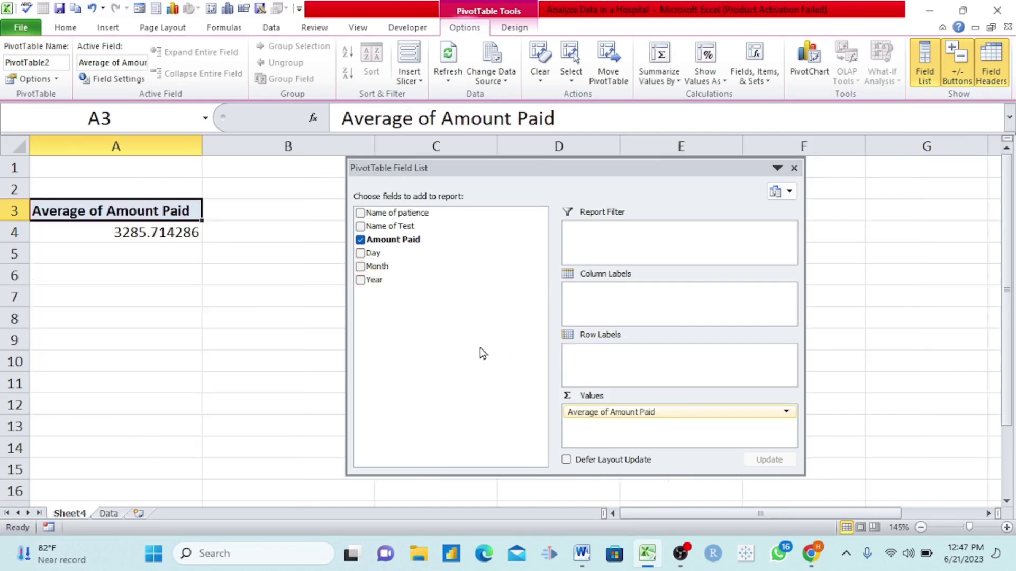
left_click_drag(367, 269, 598, 245)
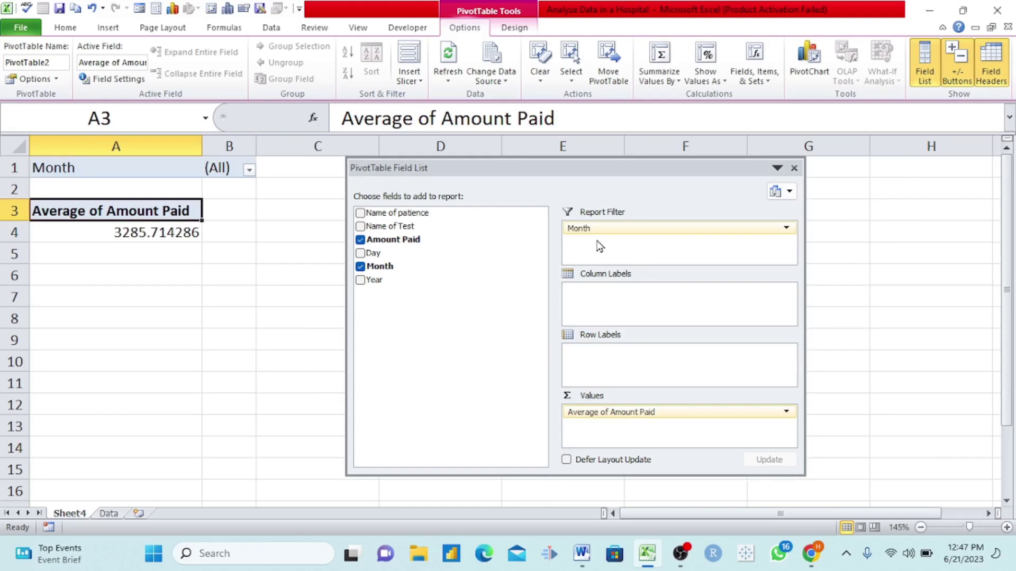
left_click(248, 171)
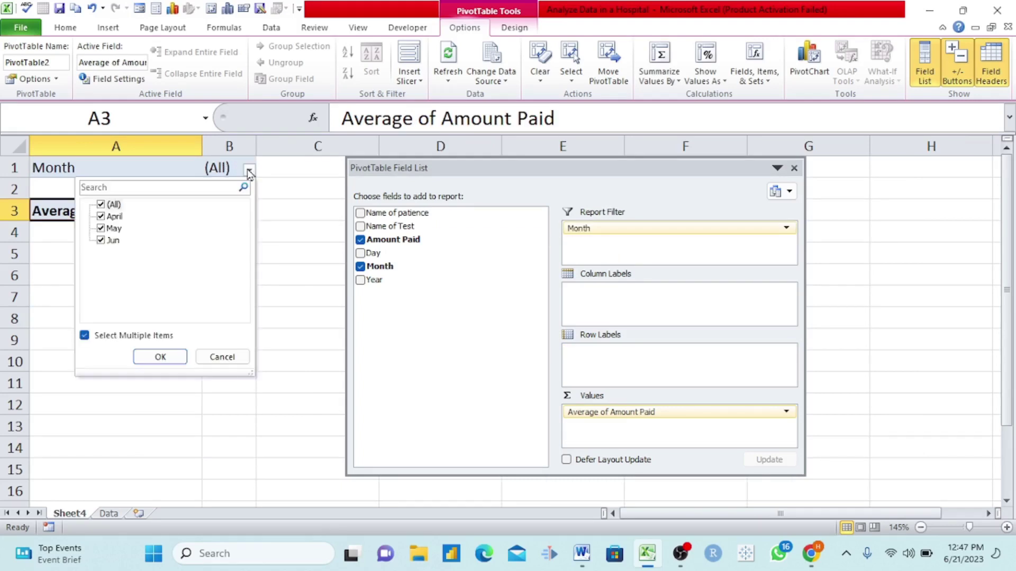
left_click(101, 206)
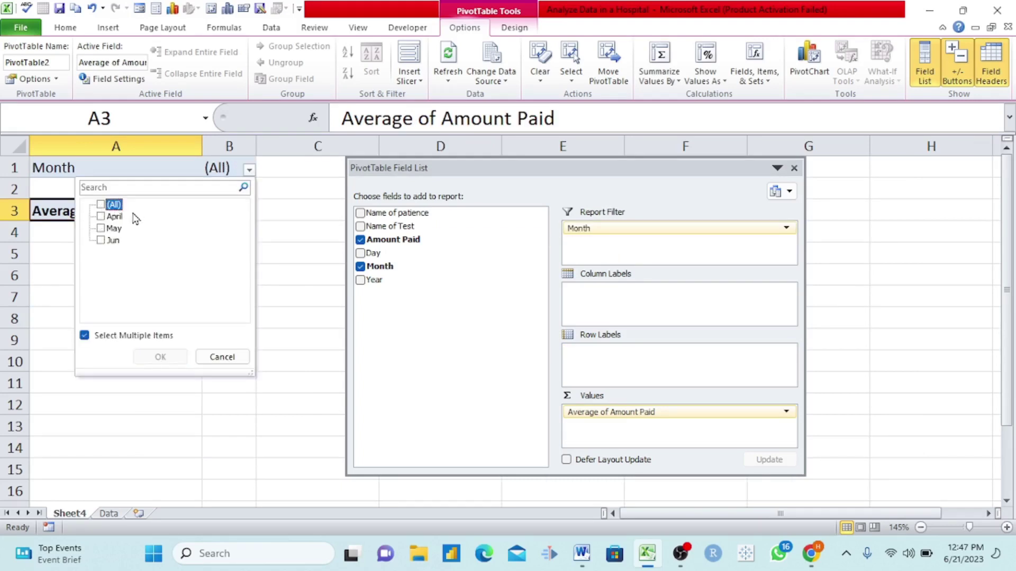
left_click(101, 217)
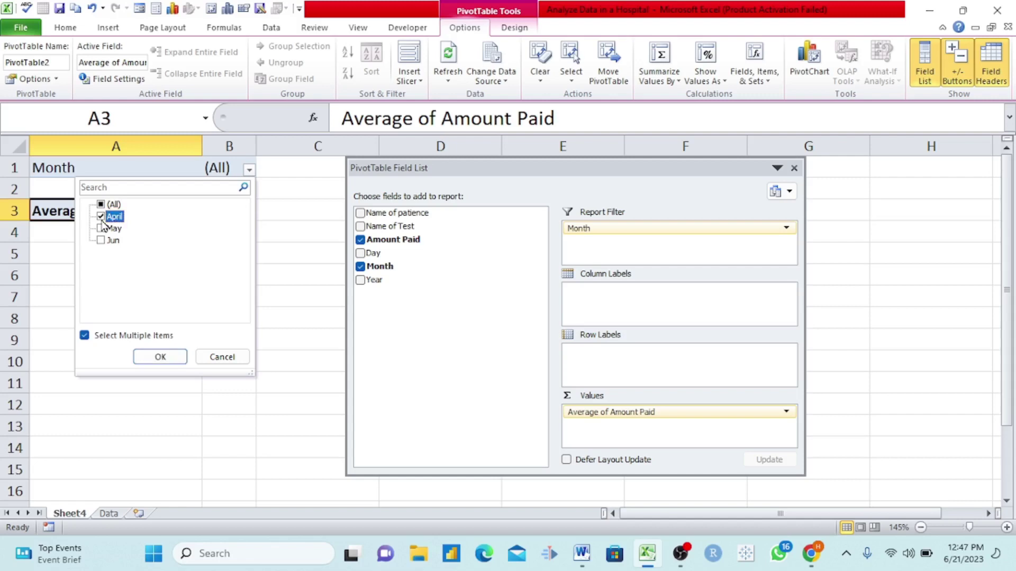
left_click(145, 358)
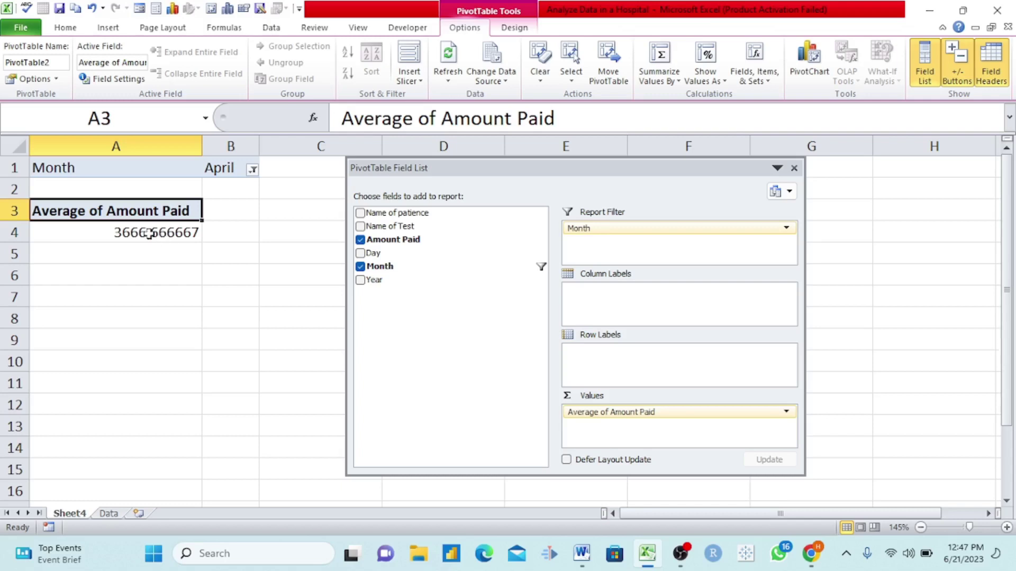
Set the Amount Paid value field to be summarized by Sum
left_click(788, 416)
left_click(648, 395)
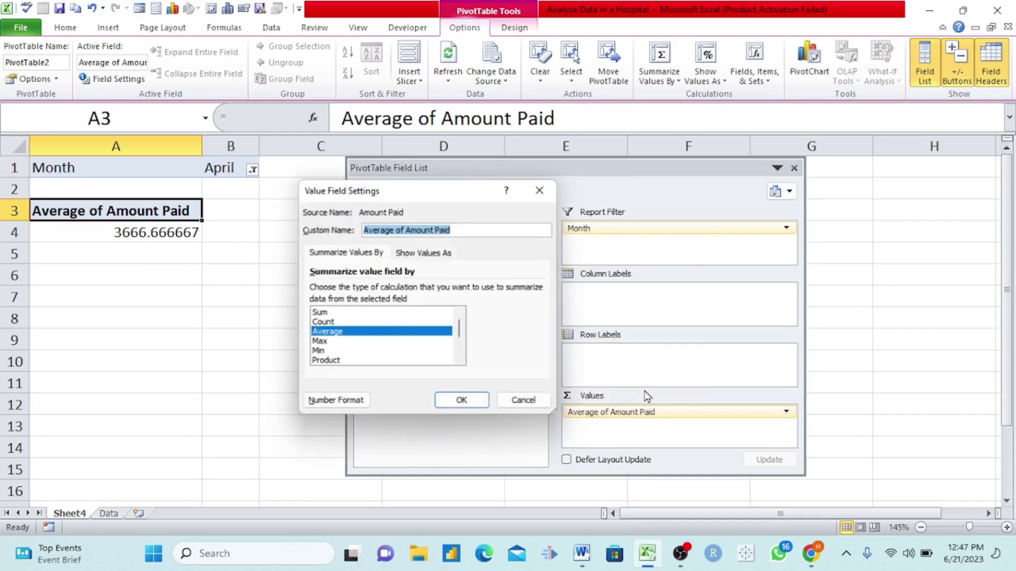
left_click(323, 313)
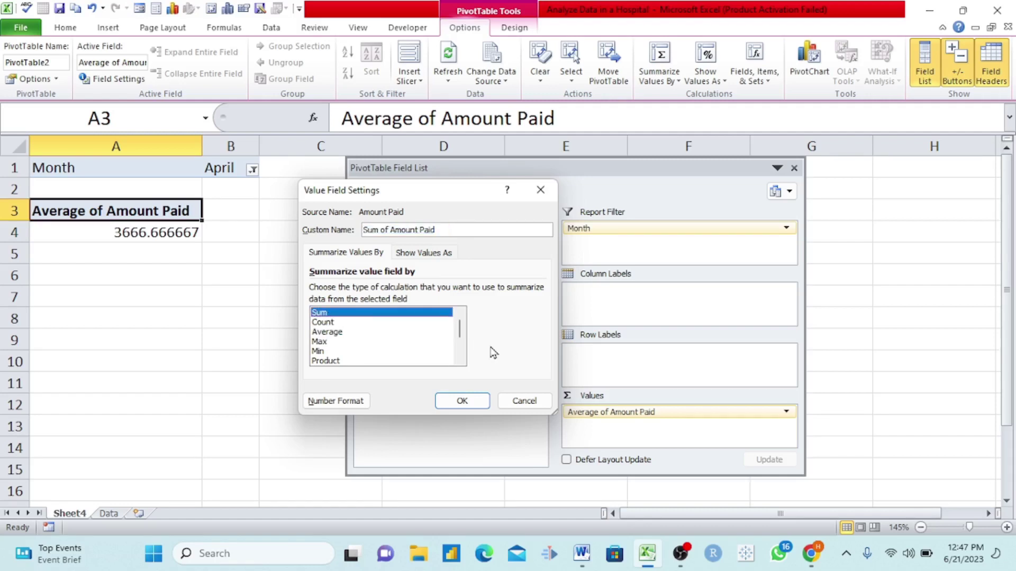
left_click(456, 402)
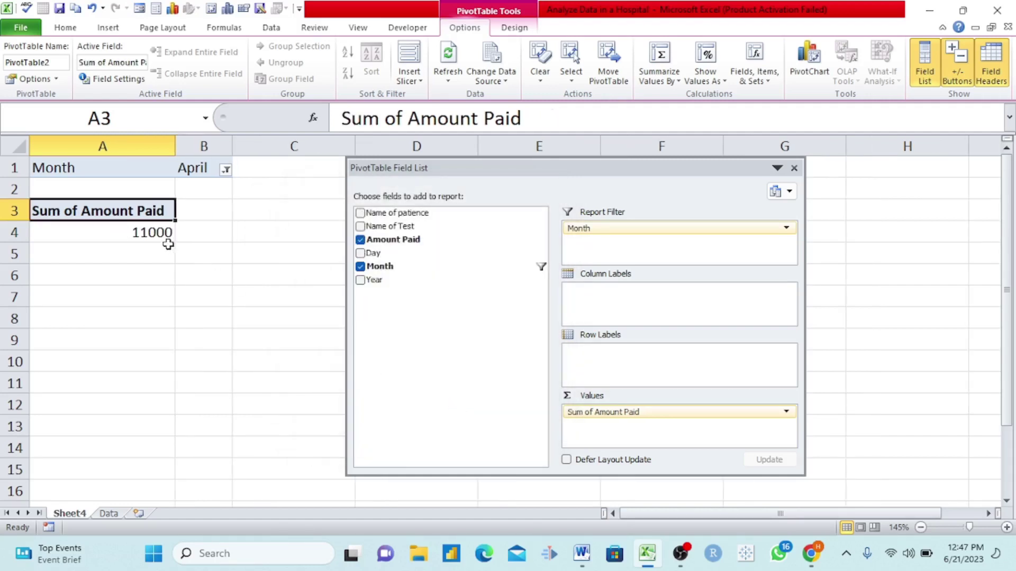